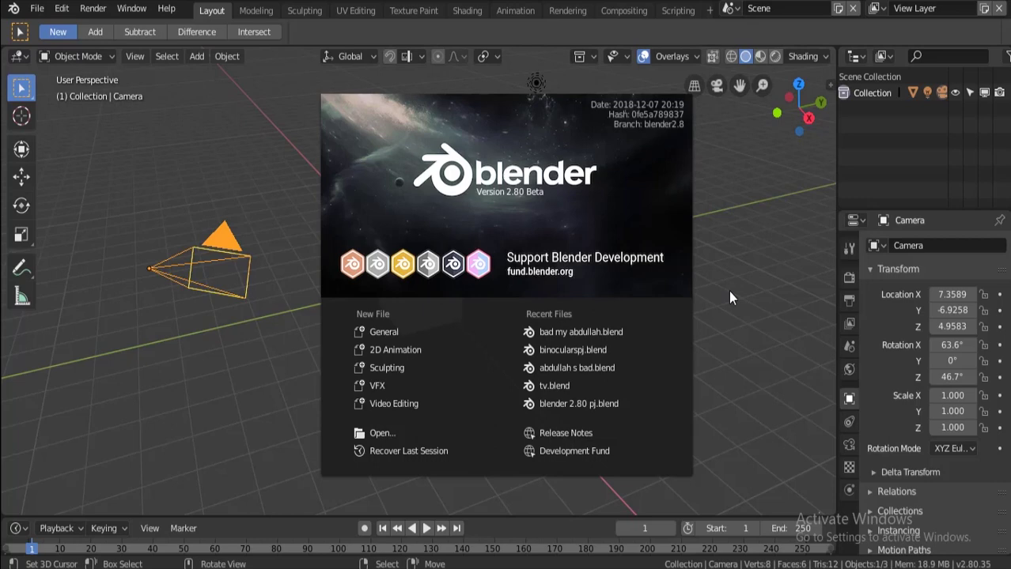
# - Close the splash screen, switch to orthographic view and select the cube
pyautogui.click(719, 229)
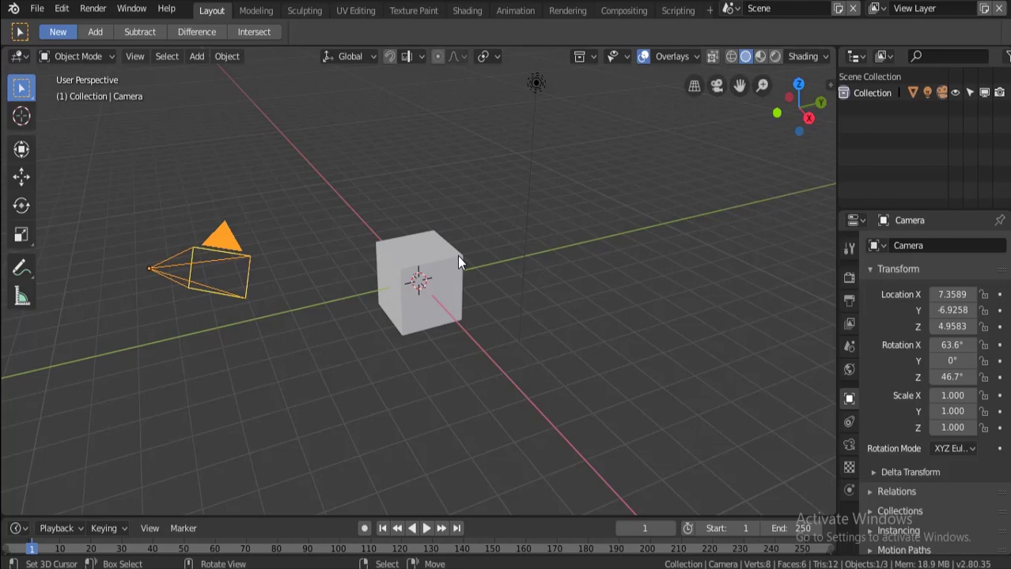
pyautogui.press('KP_5')
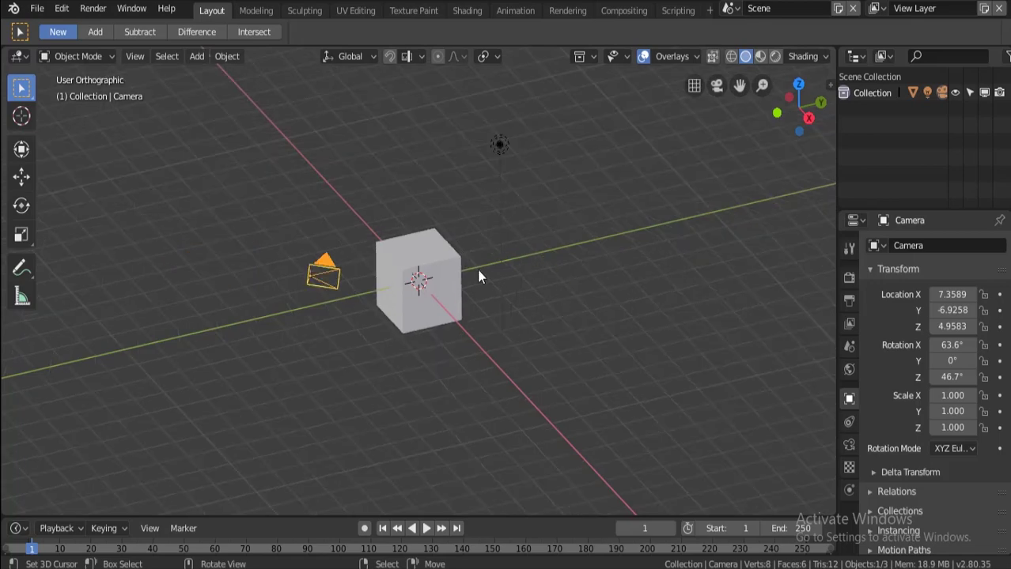
pyautogui.scroll(5, 463, 253)
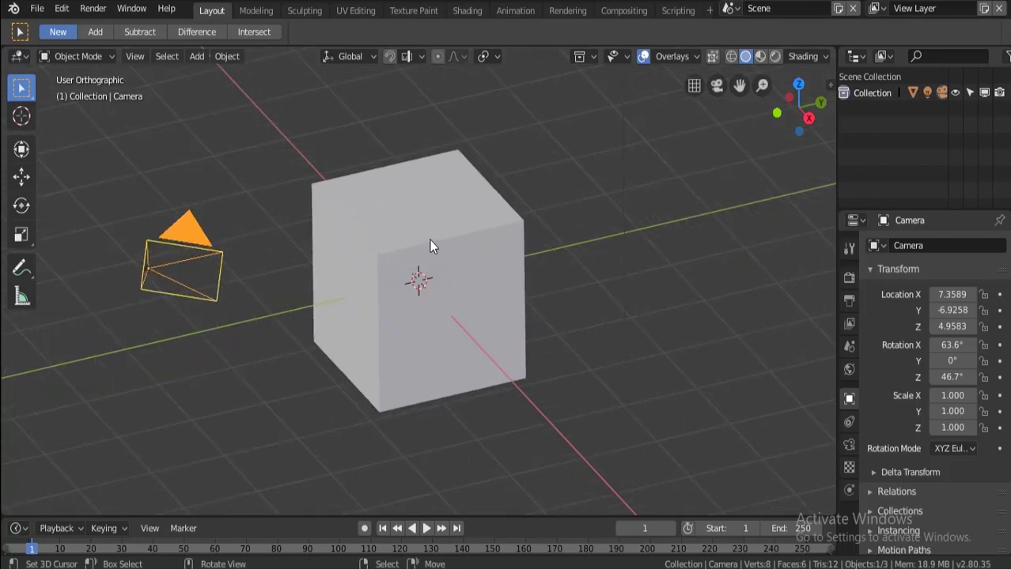
pyautogui.click(404, 249)
# - In Edit Mode with face select, delete only the cube's top face
pyautogui.press('Tab')
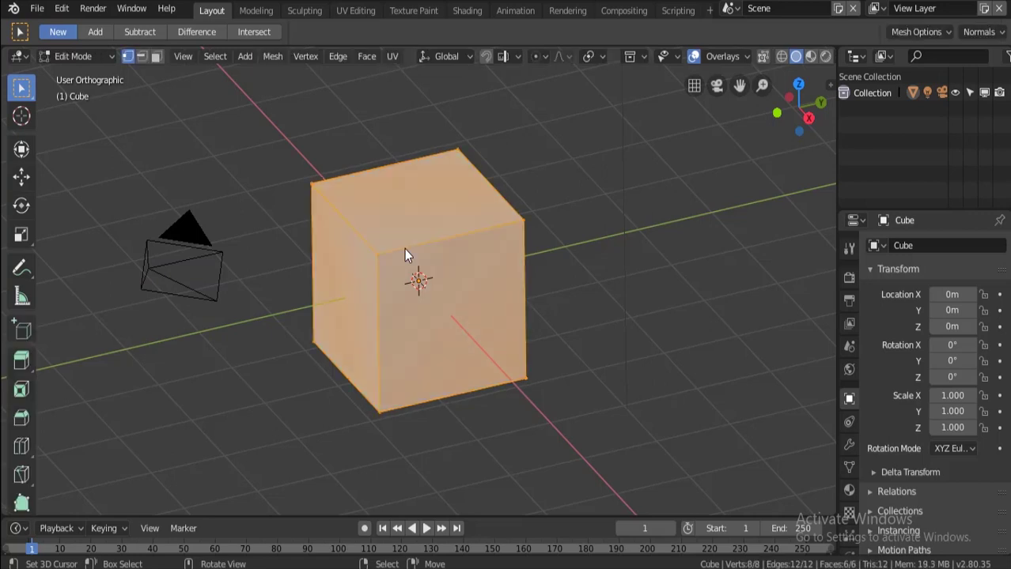
pyautogui.click(157, 57)
pyautogui.click(389, 202)
pyautogui.press('x')
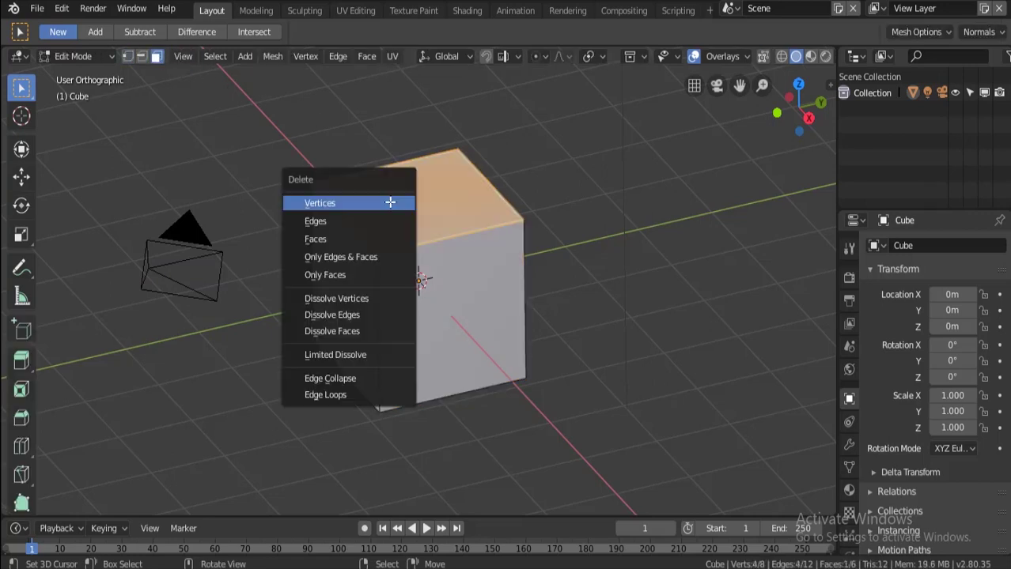
pyautogui.click(365, 238)
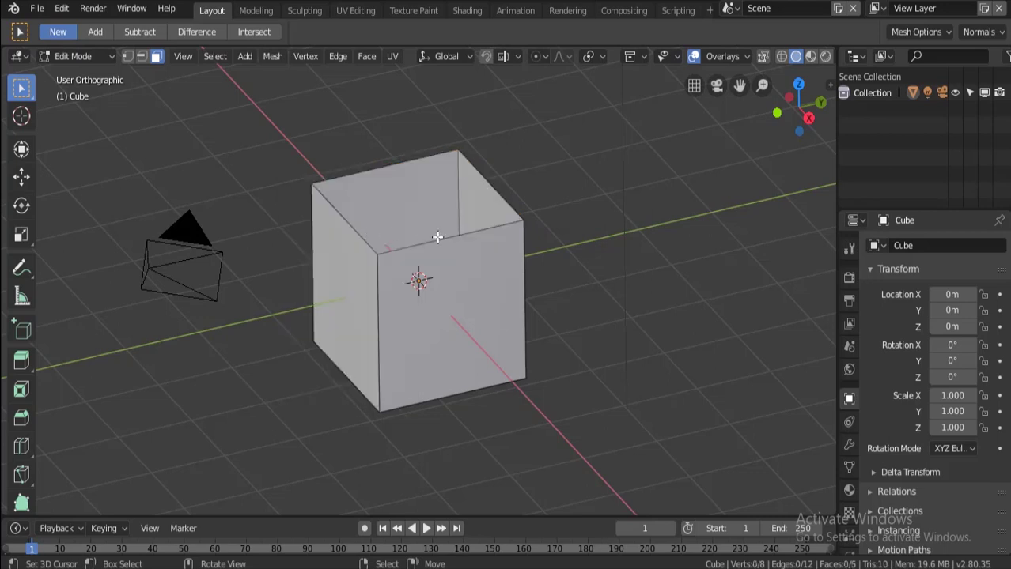
# - Select the four bottom edges and scale them inward to about three-quarters size
pyautogui.moveTo(431, 221); pyautogui.dragTo(413, 397, button='middle')
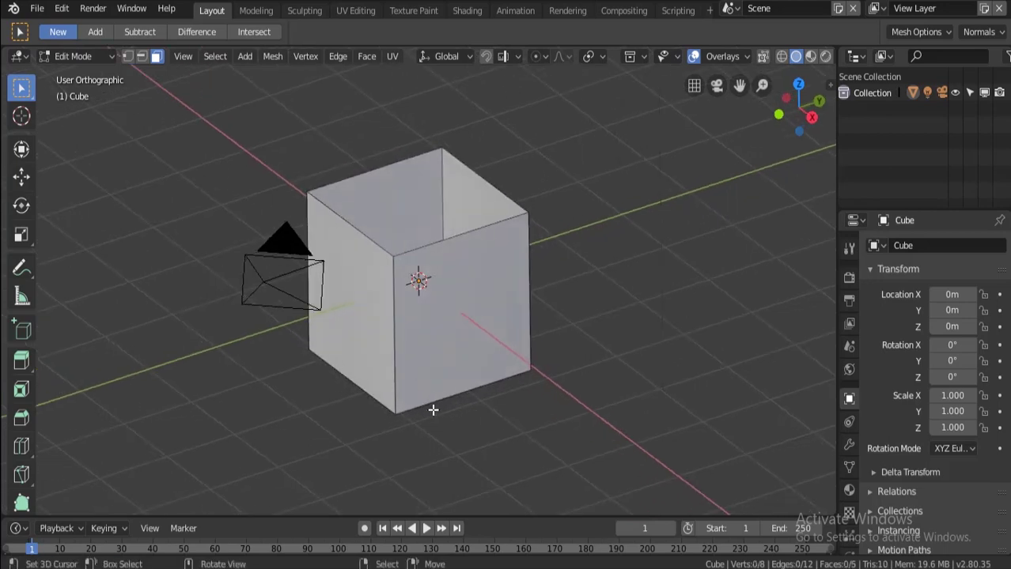
pyautogui.click(144, 58)
pyautogui.click(462, 390)
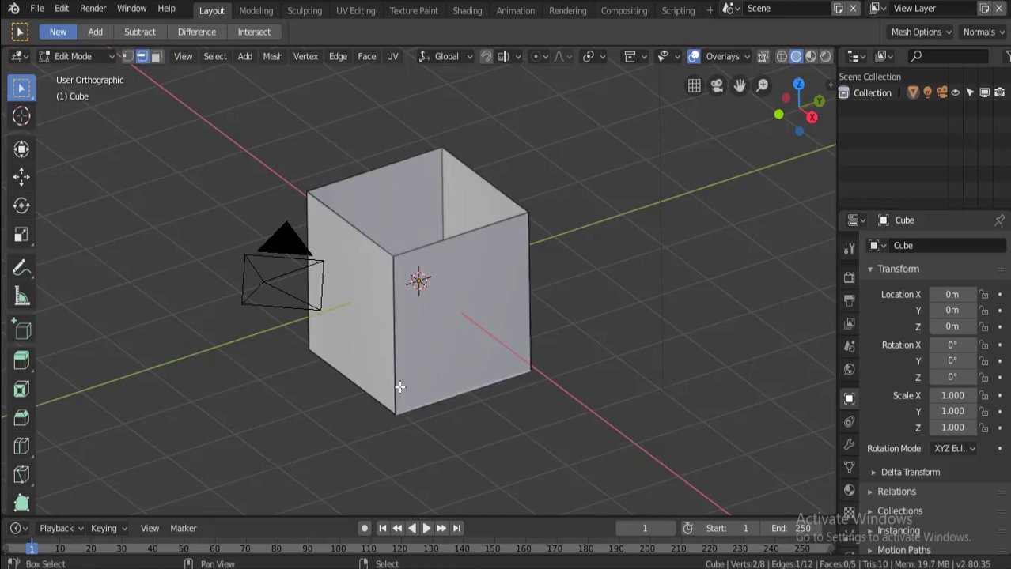
pyautogui.keyDown('shift'); pyautogui.click(380, 401); pyautogui.keyUp('shift')
pyautogui.moveTo(372, 368)
pyautogui.mouseDown(button='middle')
pyautogui.moveTo(438, 255)
pyautogui.moveTo(458, 323)
pyautogui.mouseUp(button='middle')
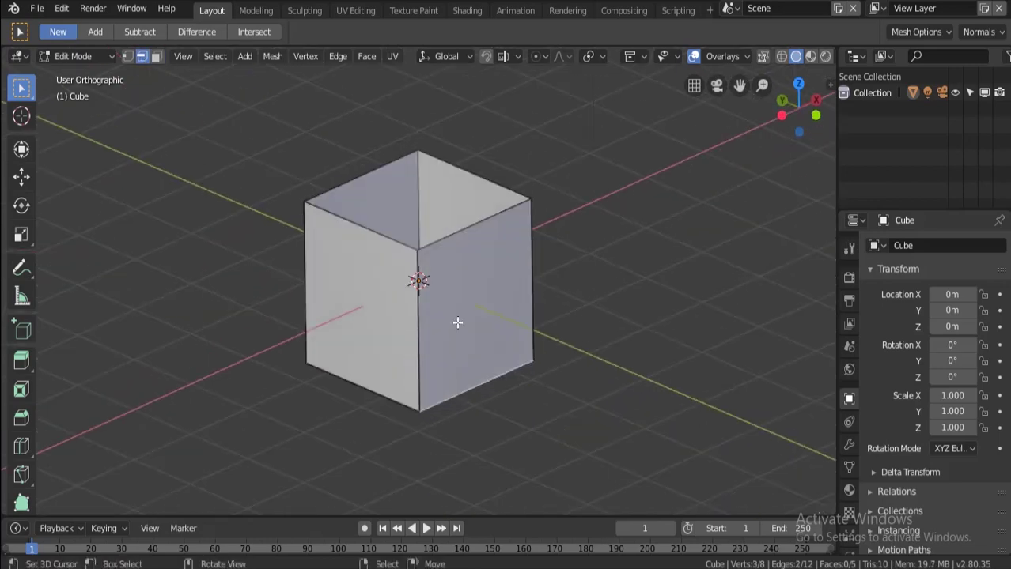
pyautogui.keyDown('shift'); pyautogui.click(384, 393); pyautogui.keyUp('shift')
pyautogui.moveTo(385, 393)
pyautogui.mouseDown(button='middle')
pyautogui.moveTo(448, 260)
pyautogui.moveTo(388, 378)
pyautogui.mouseUp(button='middle')
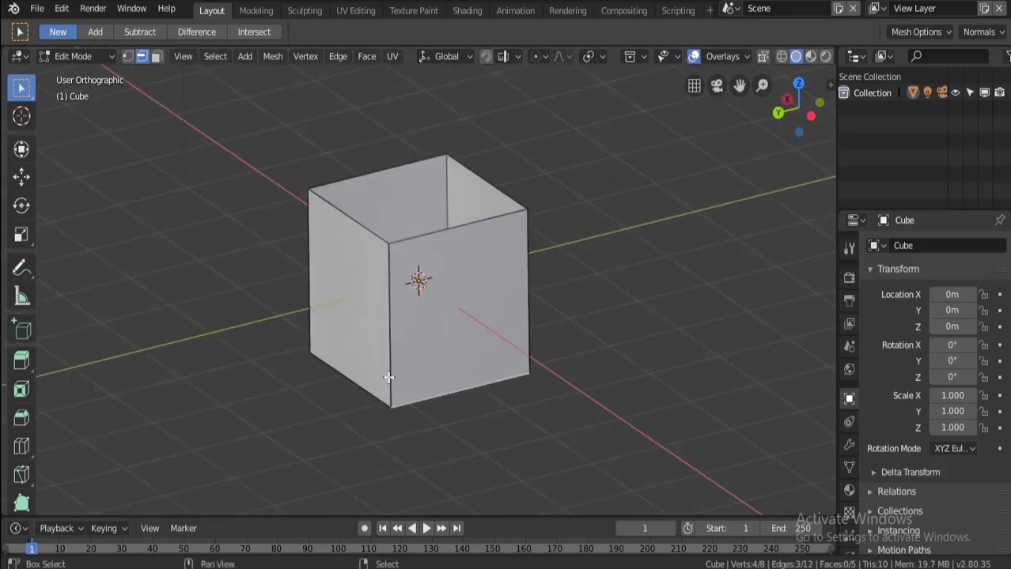
pyautogui.keyDown('shift'); pyautogui.click(371, 396); pyautogui.keyUp('shift')
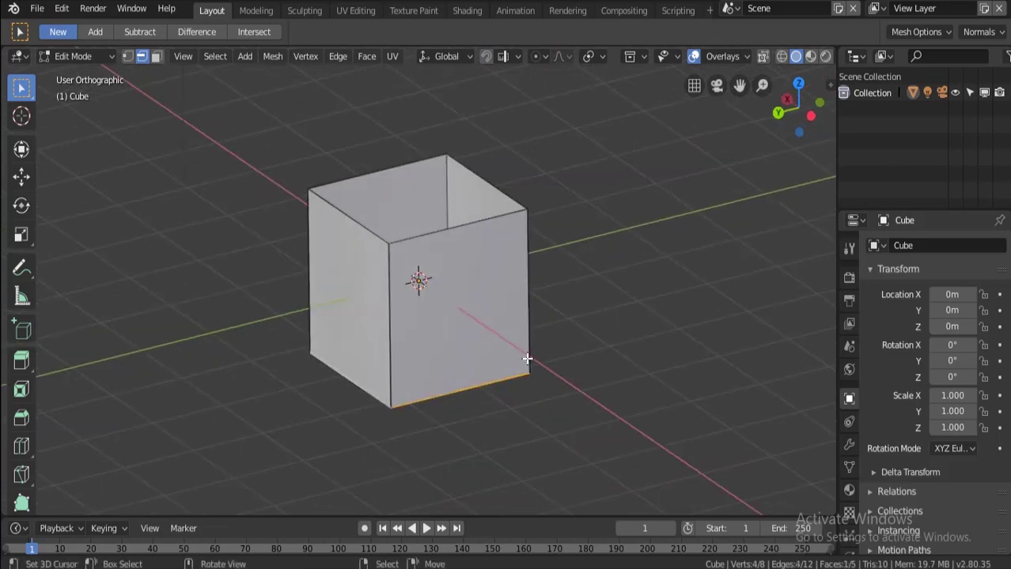
pyautogui.press('s')
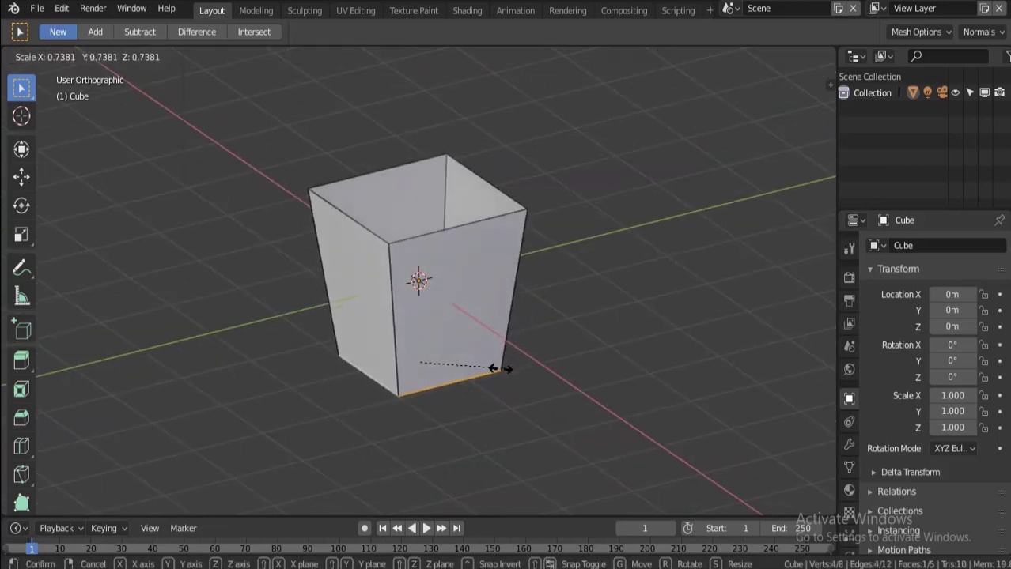
pyautogui.click(500, 368)
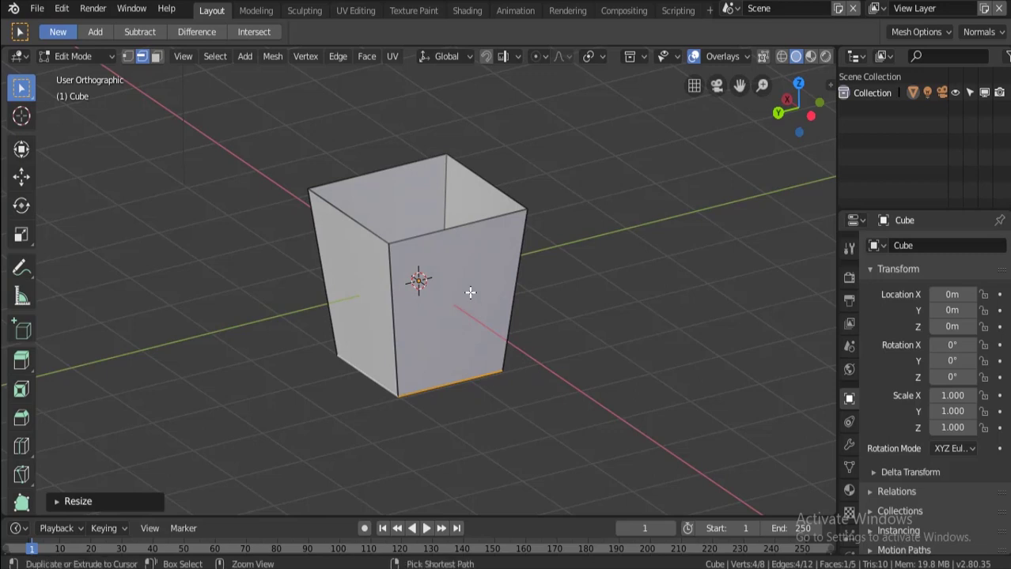
# - Add a centred edge loop around the middle and scale it slightly wider
pyautogui.hotkey('ctrl', 'r')
pyautogui.click(400, 307)
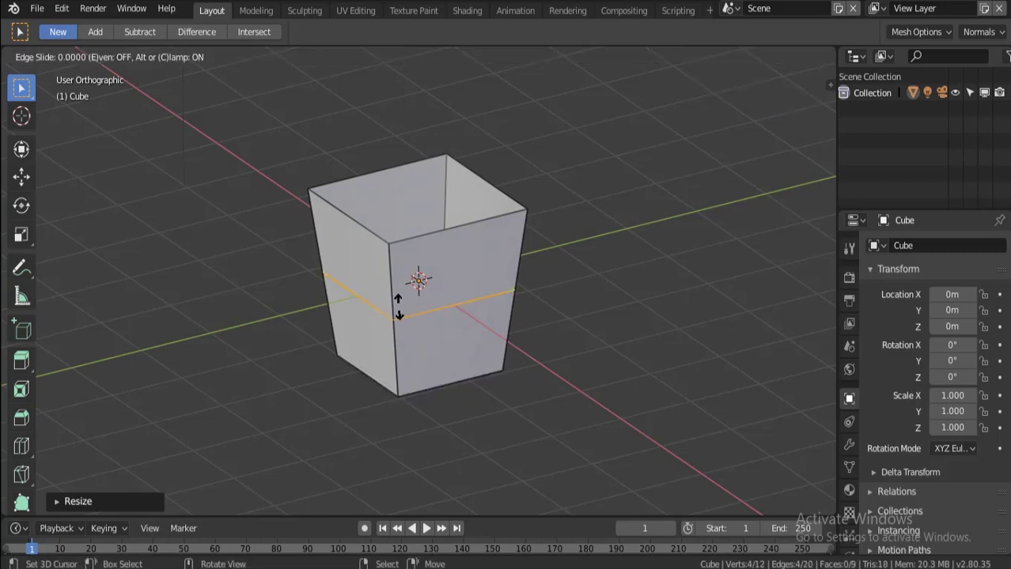
pyautogui.rightClick(399, 307)
pyautogui.press('s')
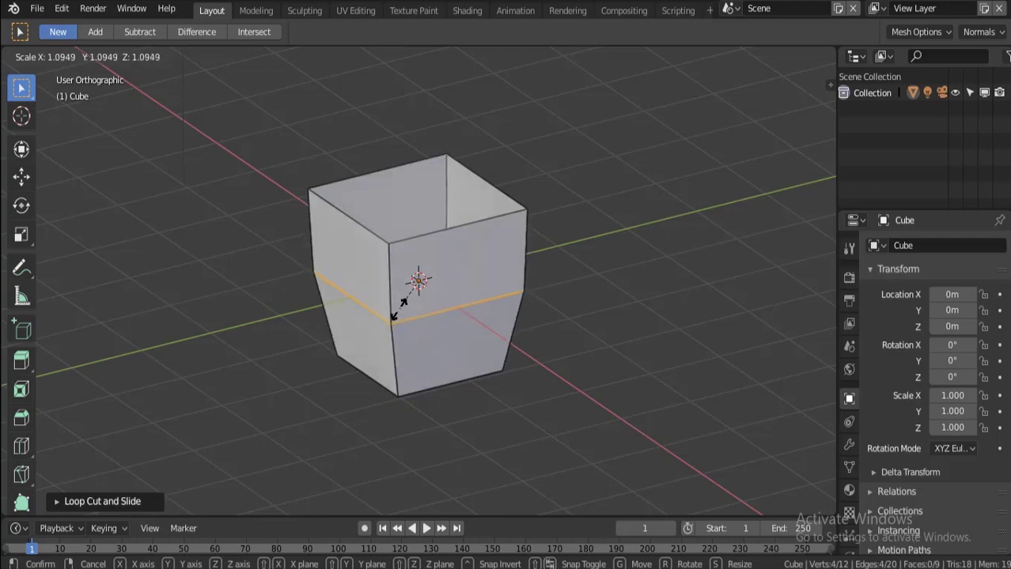
pyautogui.click(399, 309)
# - Add supporting edge loops slid up near the rim and down near the base
pyautogui.hotkey('ctrl', 'r')
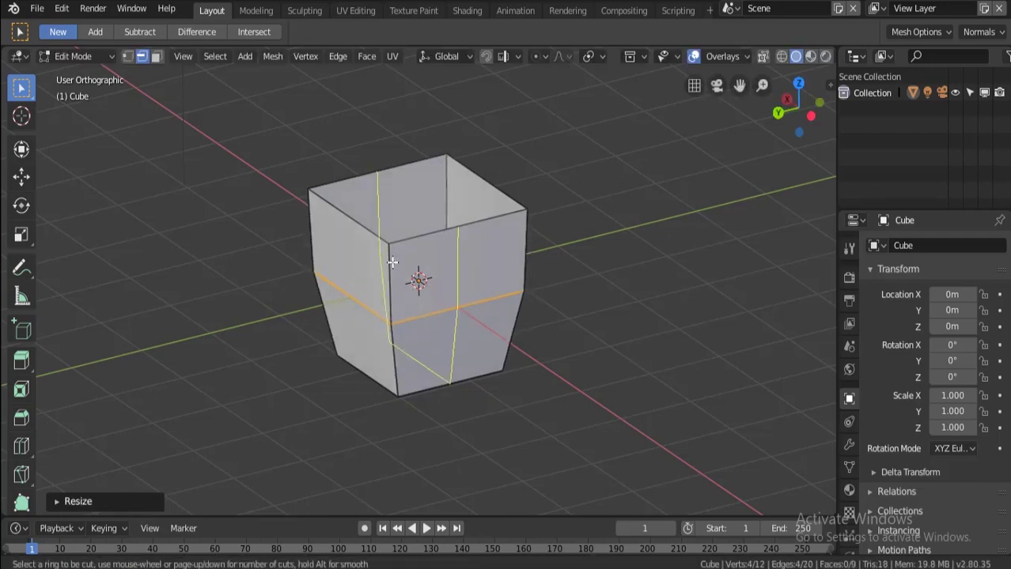
pyautogui.click(418, 276)
pyautogui.click(427, 158)
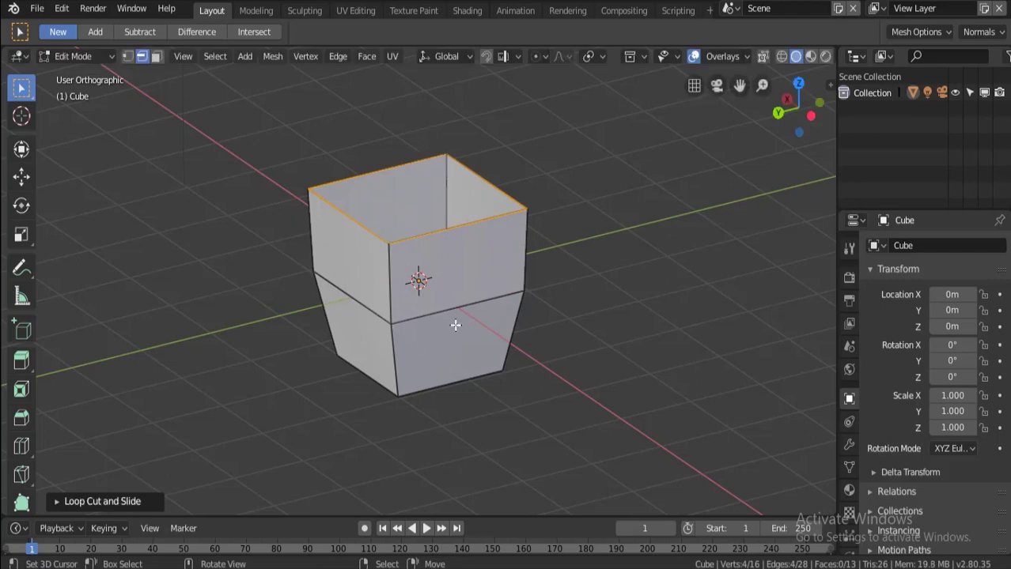
pyautogui.hotkey('ctrl', 'r')
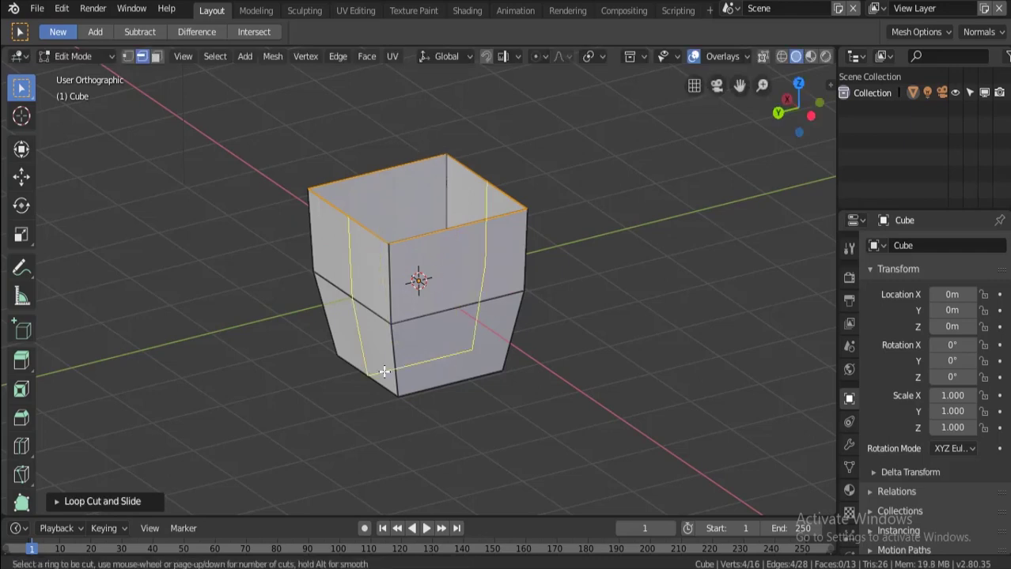
pyautogui.click(402, 364)
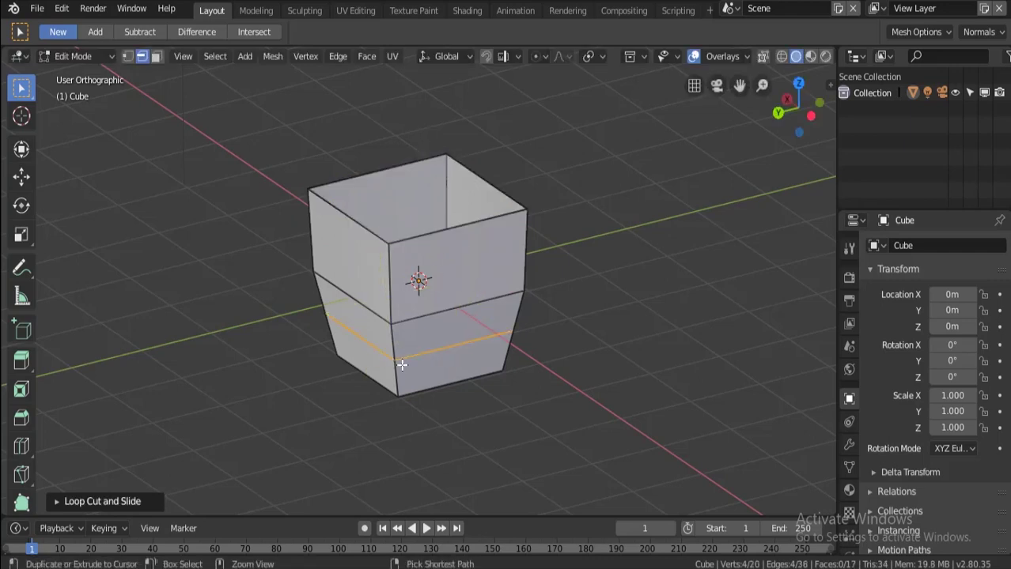
pyautogui.hotkey('ctrl', 'z')
pyautogui.hotkey('ctrl', 'r')
pyautogui.click(402, 362)
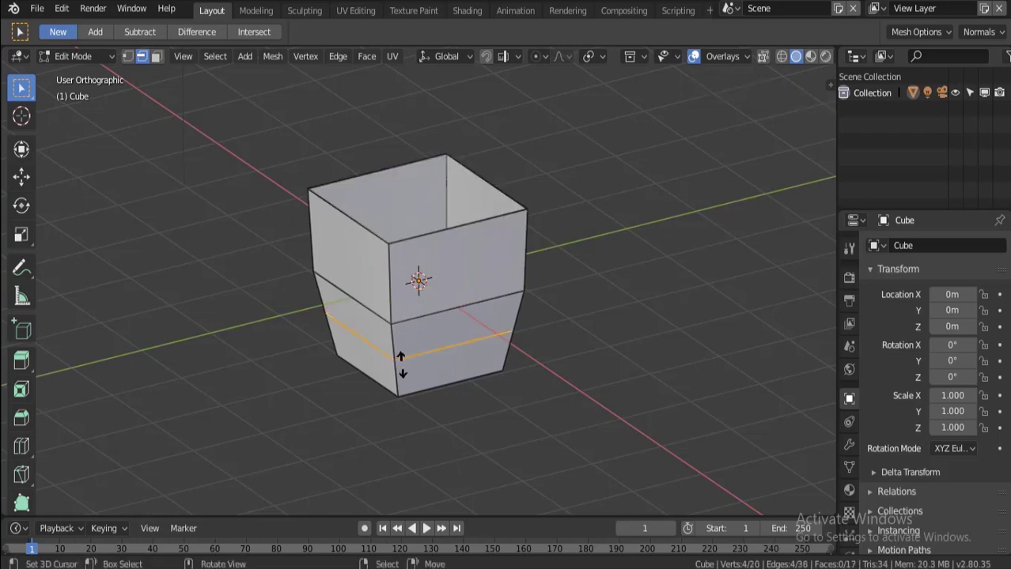
pyautogui.click(406, 419)
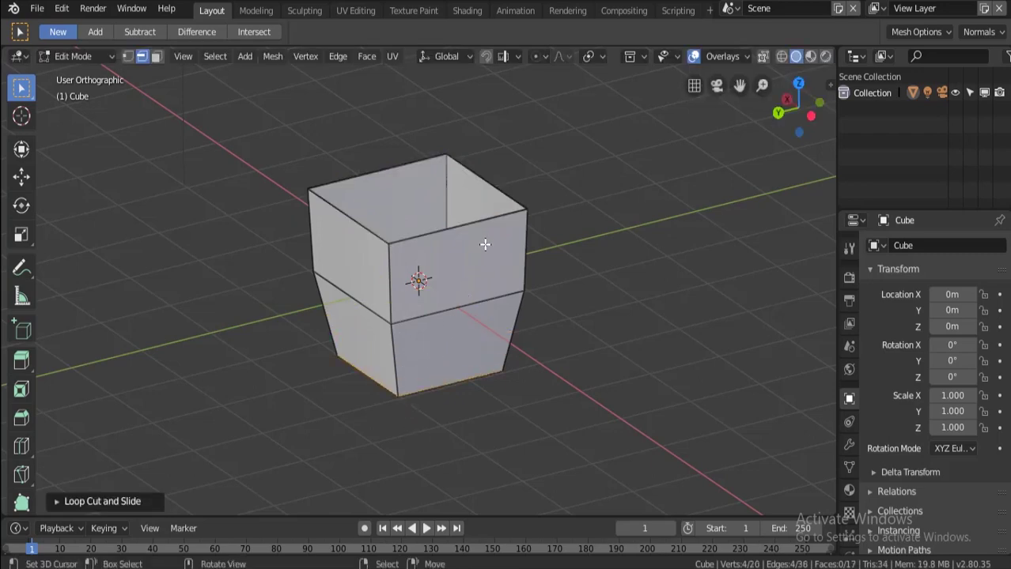
# - In Object Mode, add a Solidify modifier with -0.14m thickness and apply it
pyautogui.press('Tab')
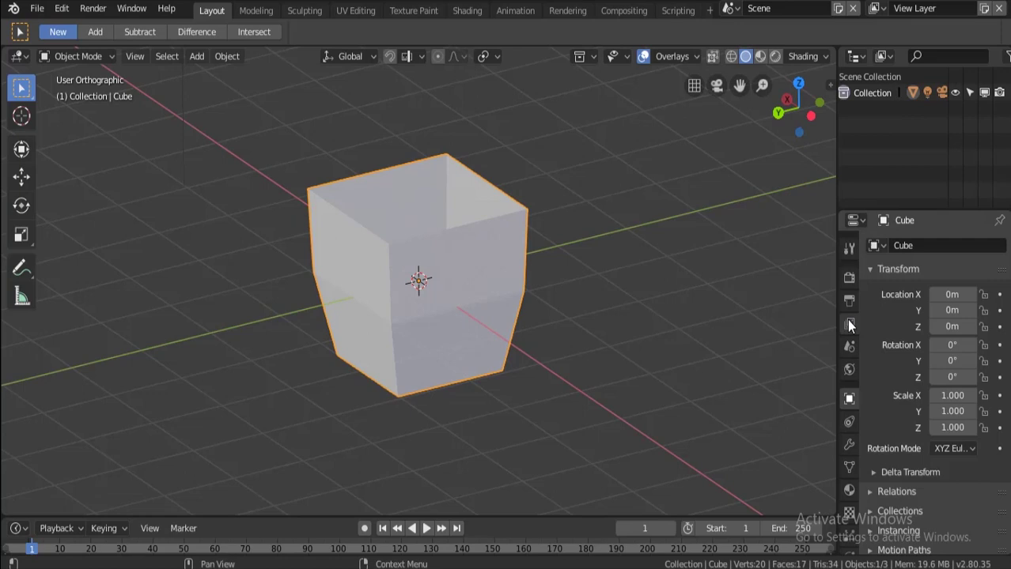
pyautogui.click(849, 447)
pyautogui.click(896, 247)
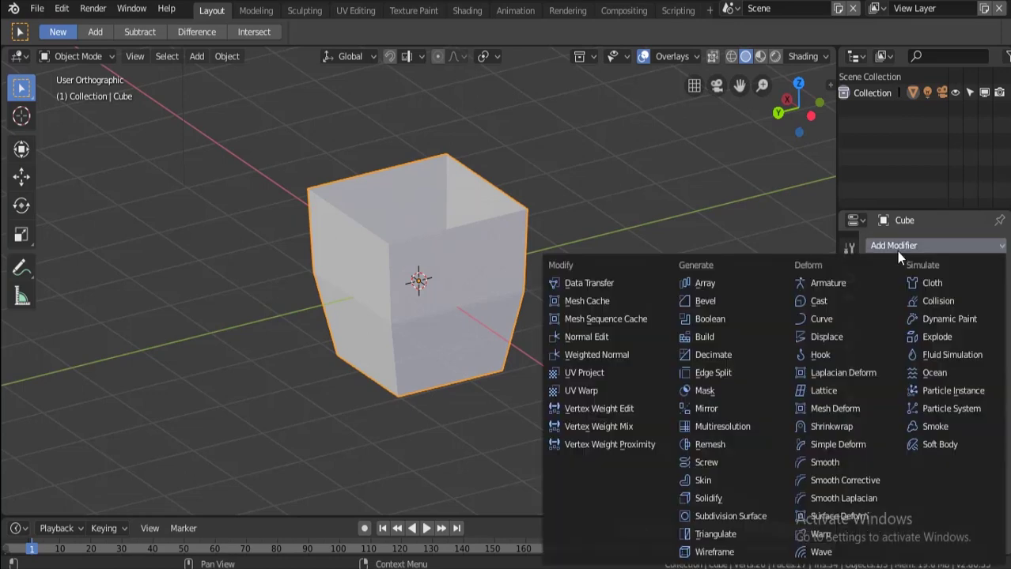
pyautogui.click(713, 495)
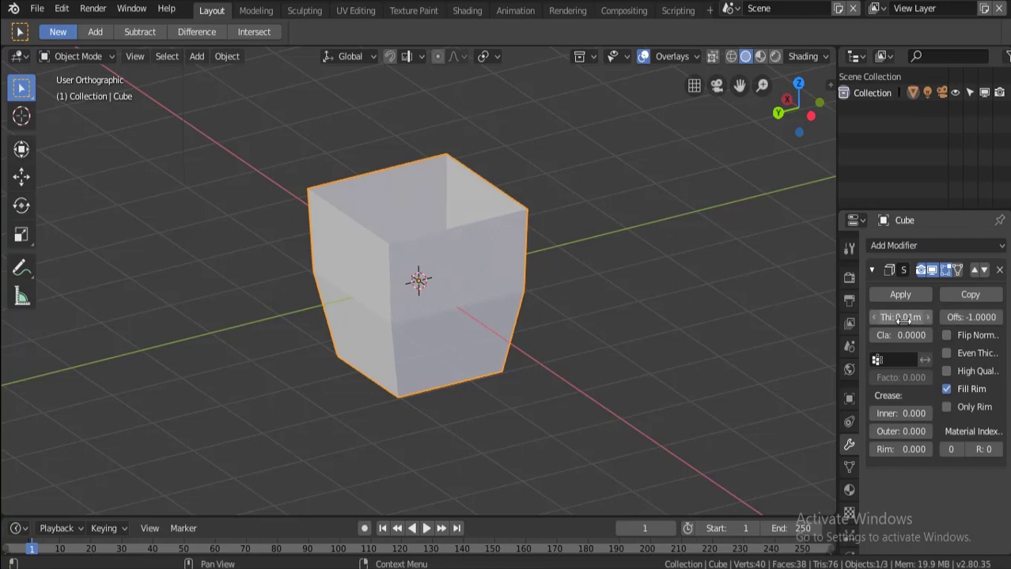
pyautogui.moveTo(901, 317); pyautogui.dragTo(870, 317)
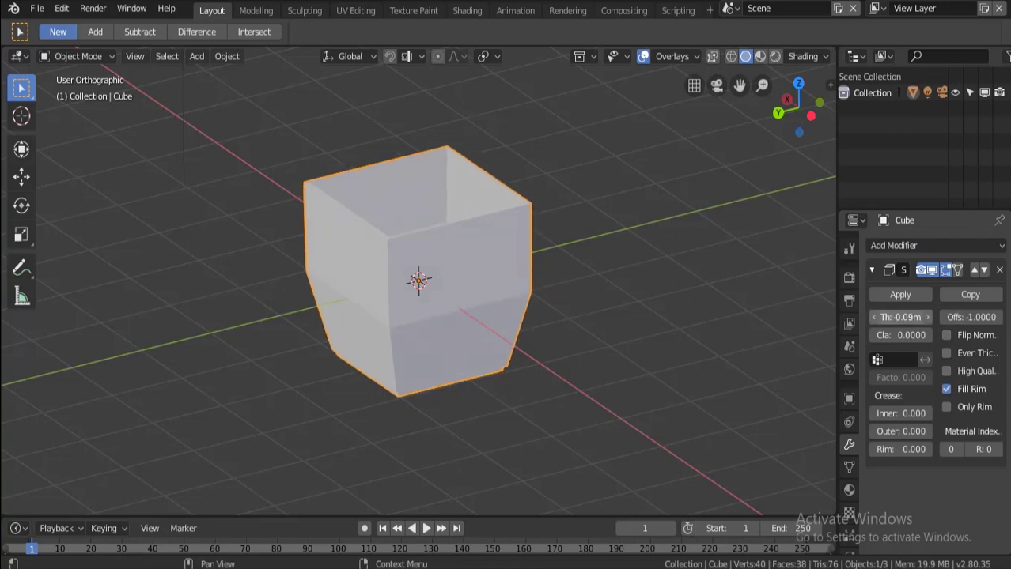
pyautogui.moveTo(532, 144)
pyautogui.mouseDown(button='middle')
pyautogui.moveTo(526, 160)
pyautogui.moveTo(545, 170)
pyautogui.mouseUp(button='middle')
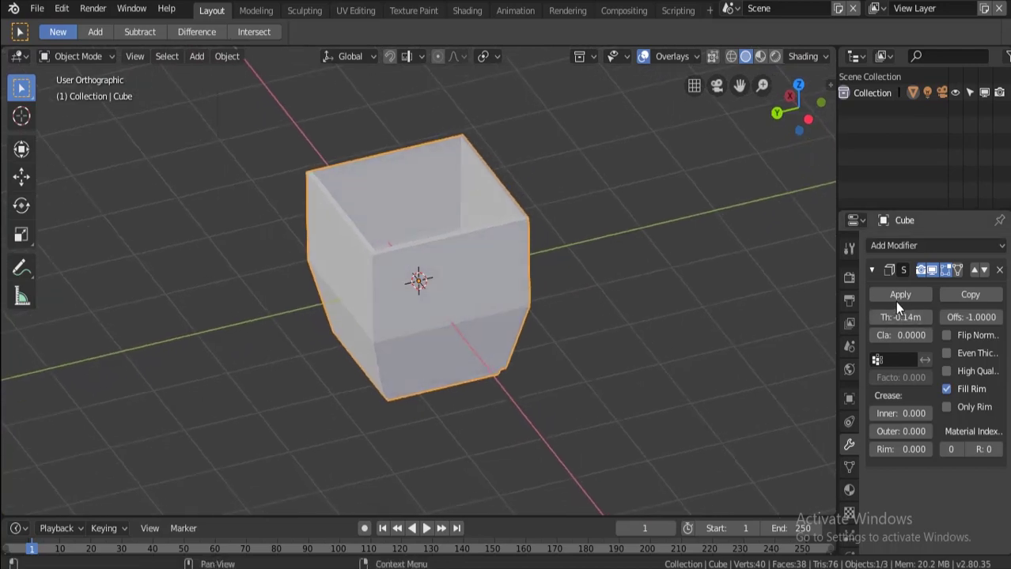
pyautogui.click(897, 297)
# - Add a Subdivision Surface modifier at viewport level 2 and apply it
pyautogui.click(900, 248)
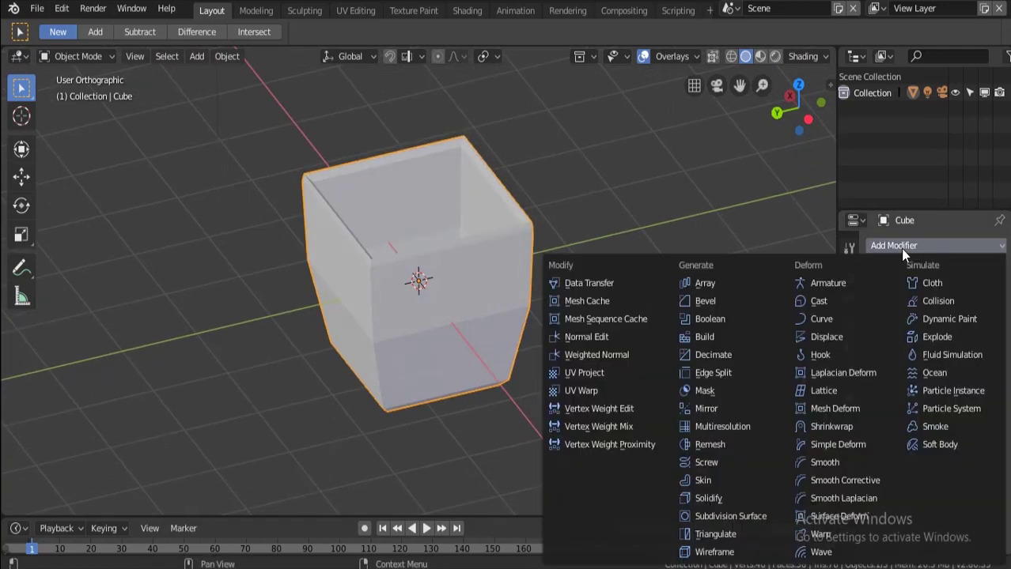
pyautogui.click(737, 516)
pyautogui.moveTo(526, 190)
pyautogui.mouseDown(button='middle')
pyautogui.moveTo(631, 164)
pyautogui.moveTo(609, 135)
pyautogui.moveTo(582, 180)
pyautogui.mouseUp(button='middle')
pyautogui.moveTo(900, 353)
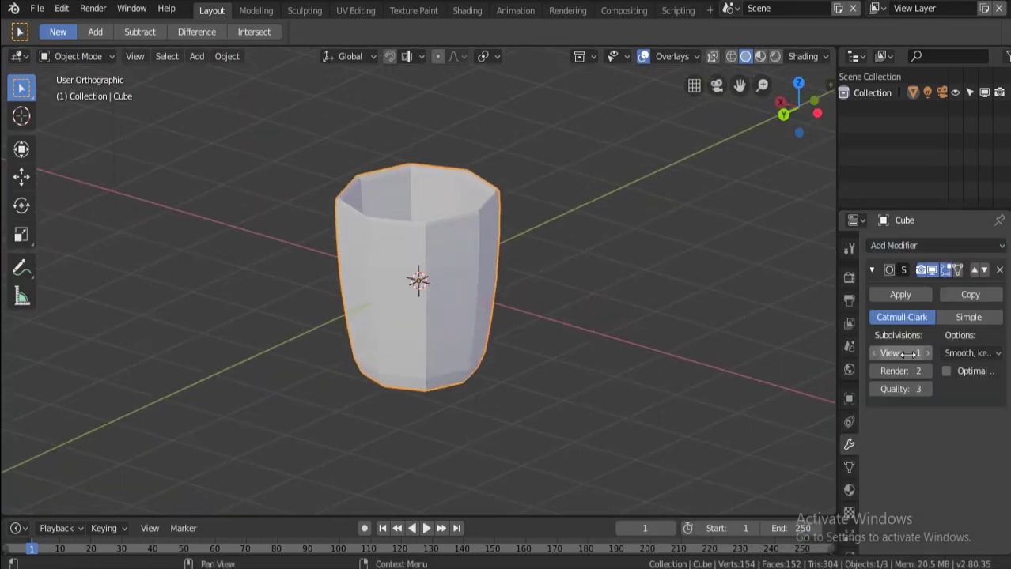
pyautogui.click(927, 353)
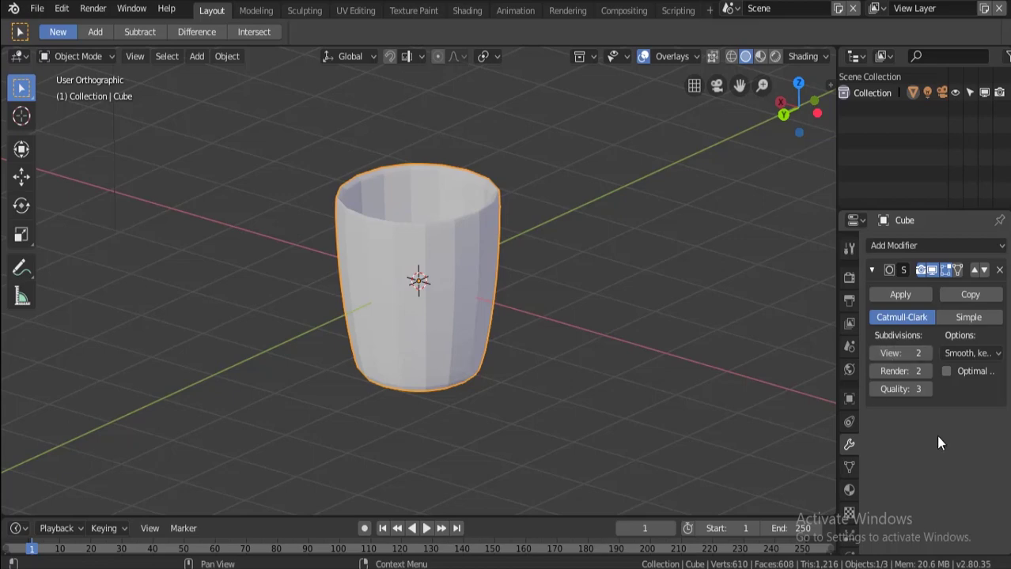
pyautogui.click(890, 294)
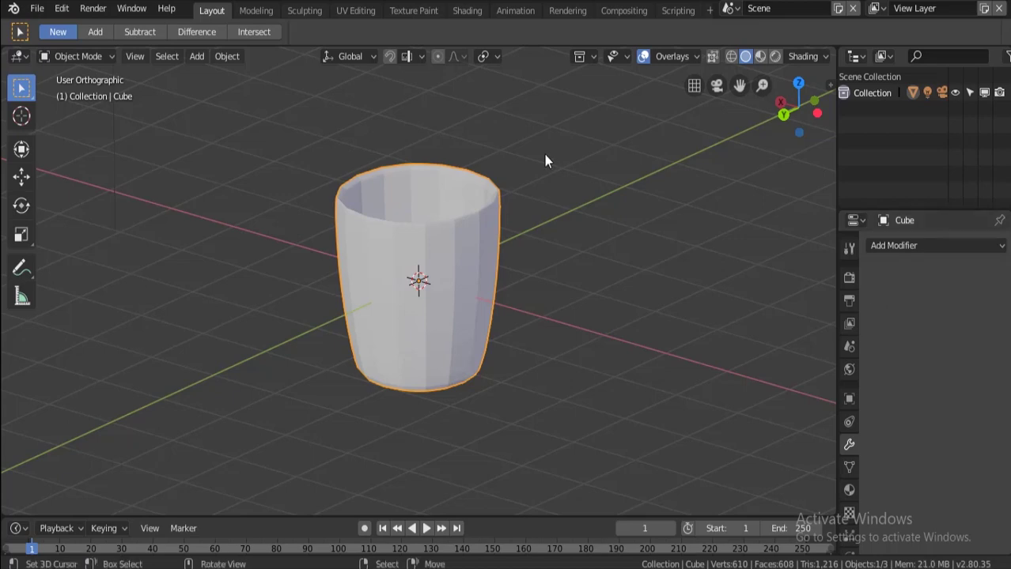
pyautogui.scroll(1, 528, 175)
pyautogui.moveTo(528, 175)
pyautogui.mouseDown(button='middle')
pyautogui.moveTo(567, 178)
pyautogui.moveTo(575, 197)
pyautogui.mouseUp(button='middle')
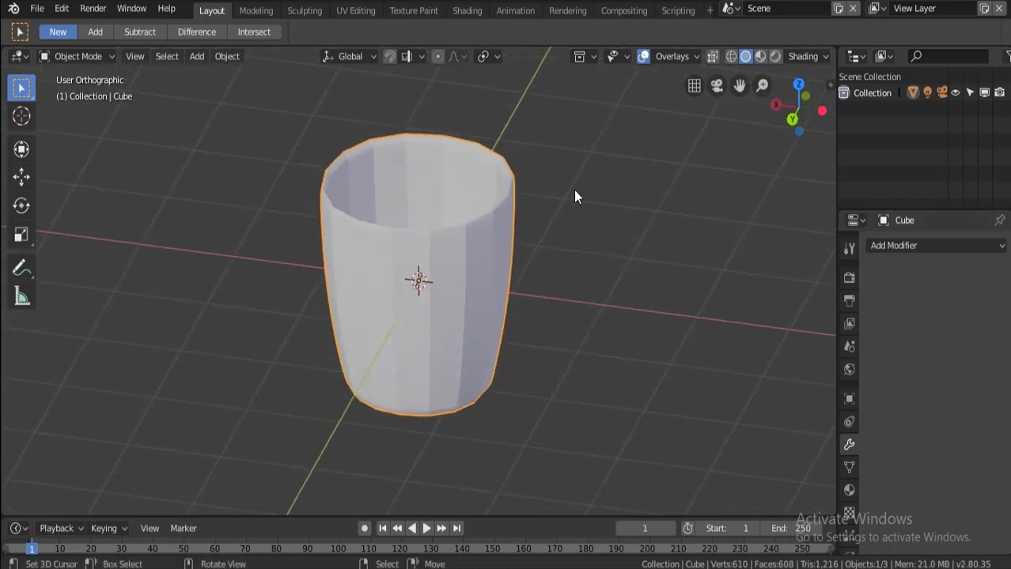
# - In Edit Mode face select, pick one side face near the top and one near the bottom
pyautogui.press('KP_3')
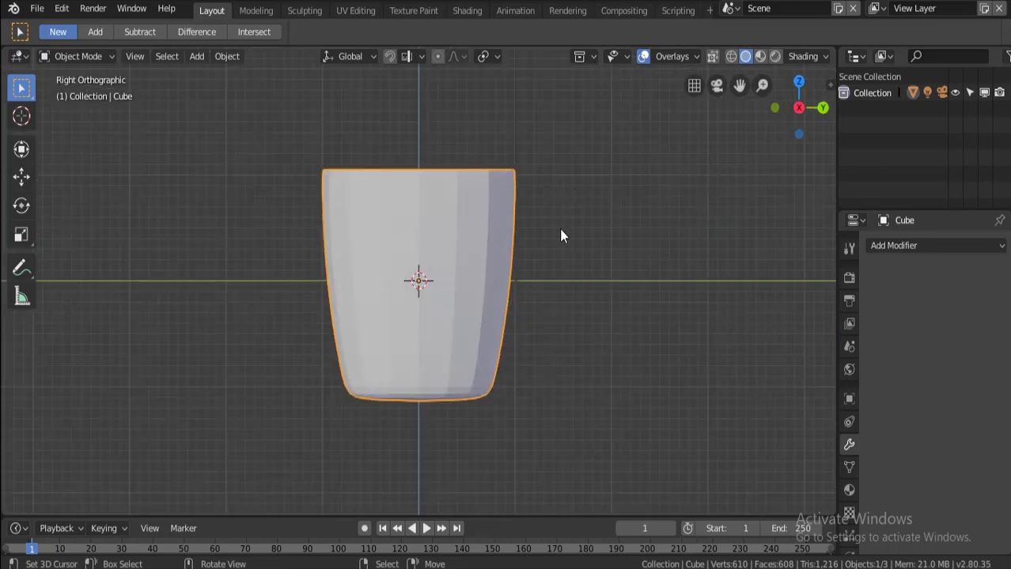
pyautogui.press('Tab')
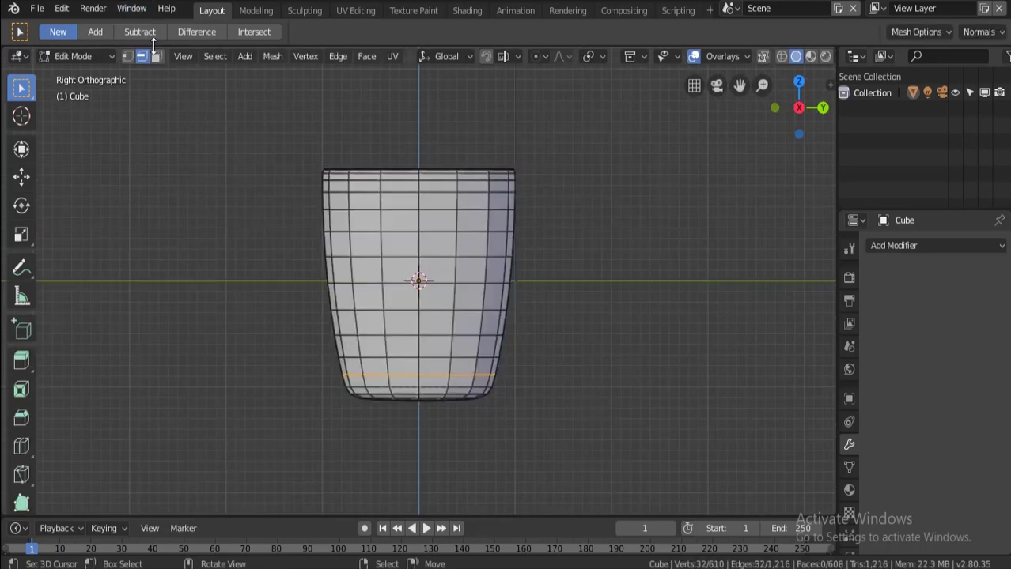
pyautogui.click(512, 247)
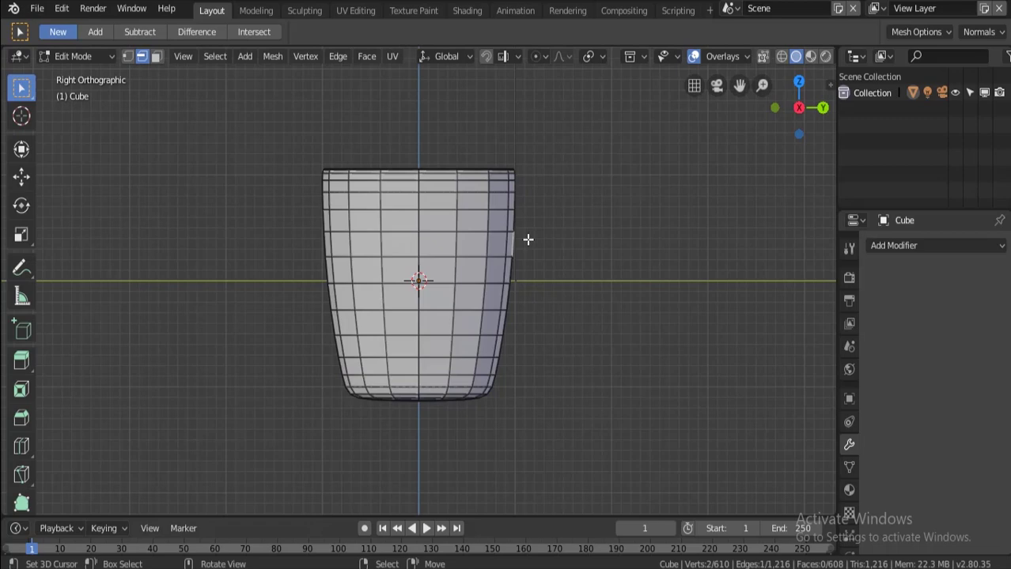
pyautogui.moveTo(582, 192); pyautogui.dragTo(399, 204, button='middle')
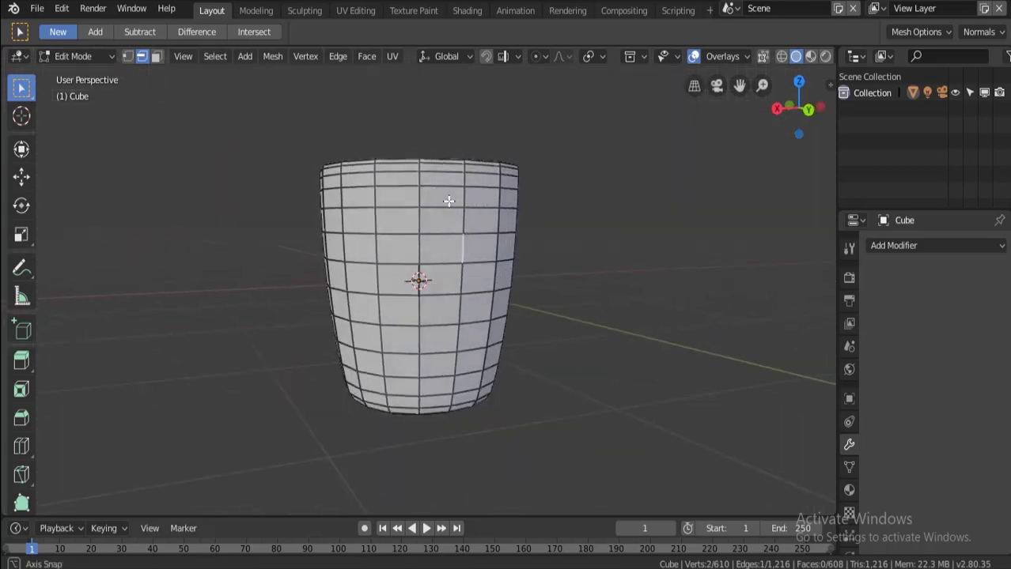
pyautogui.scroll(2, 399, 204)
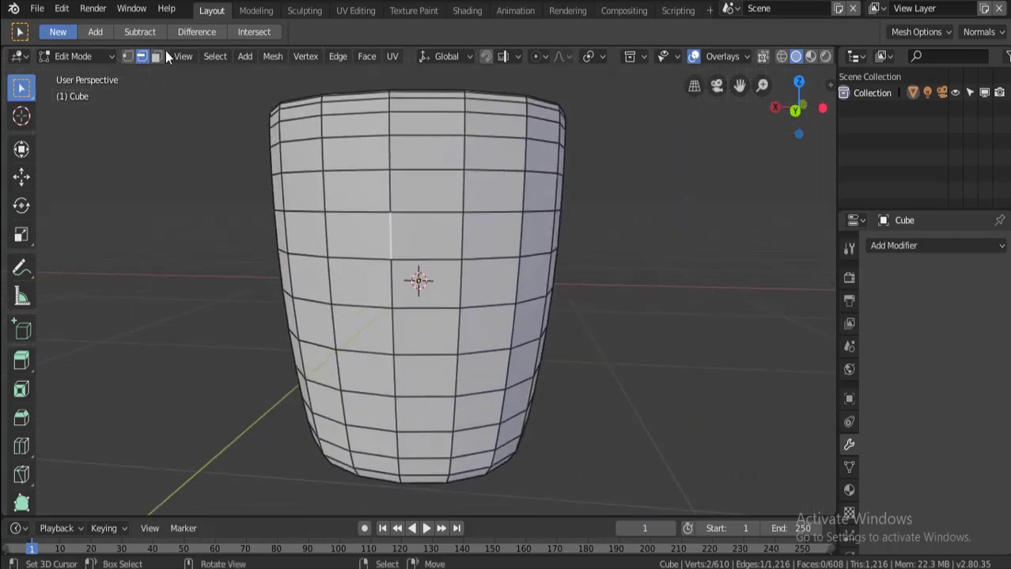
pyautogui.click(157, 55)
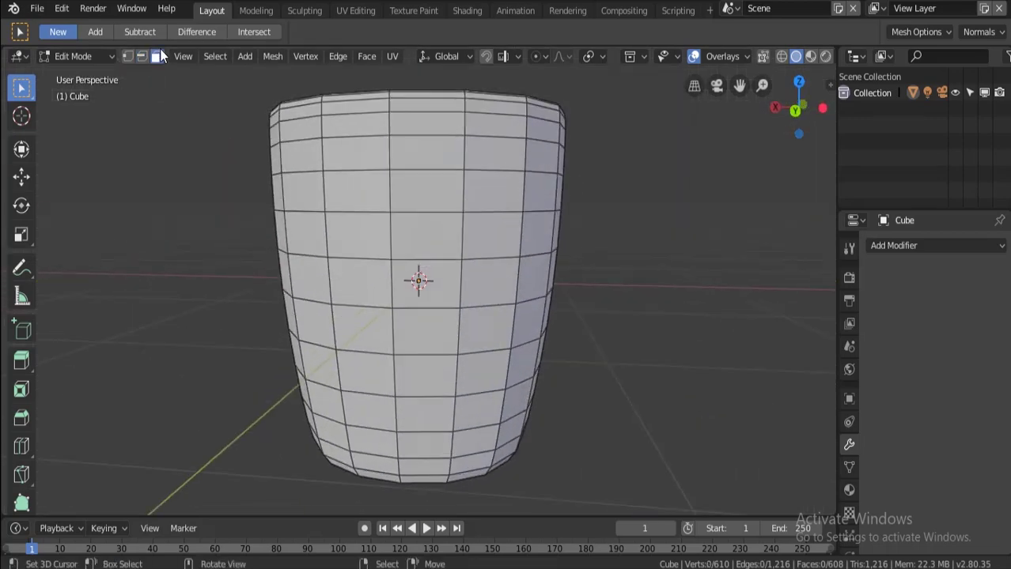
pyautogui.click(435, 188)
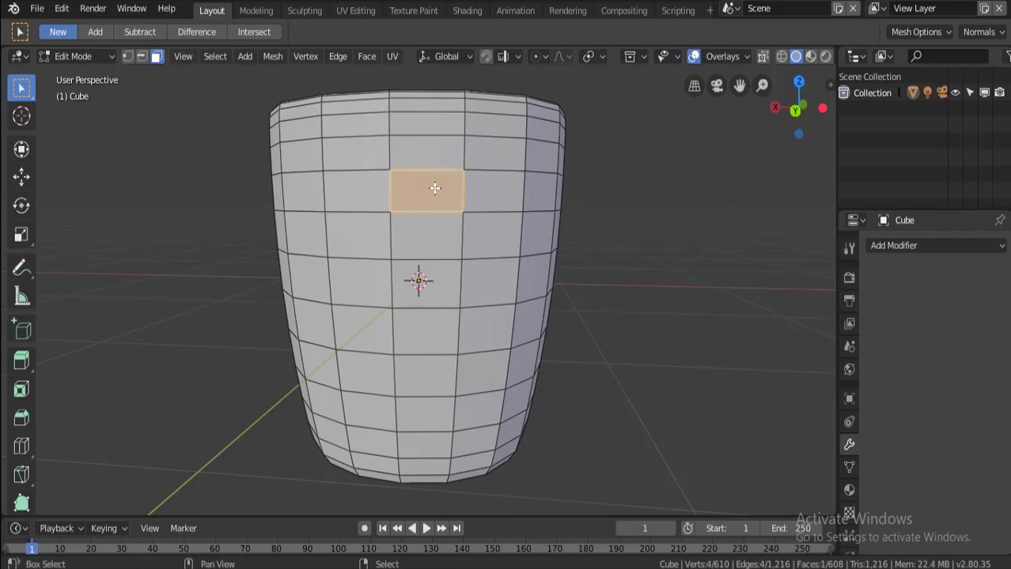
pyautogui.keyDown('shift'); pyautogui.click(430, 412); pyautogui.keyUp('shift')
# - Extrude the two faces outward and try sliding the ends, then undo the attempt
pyautogui.press('KP_3')
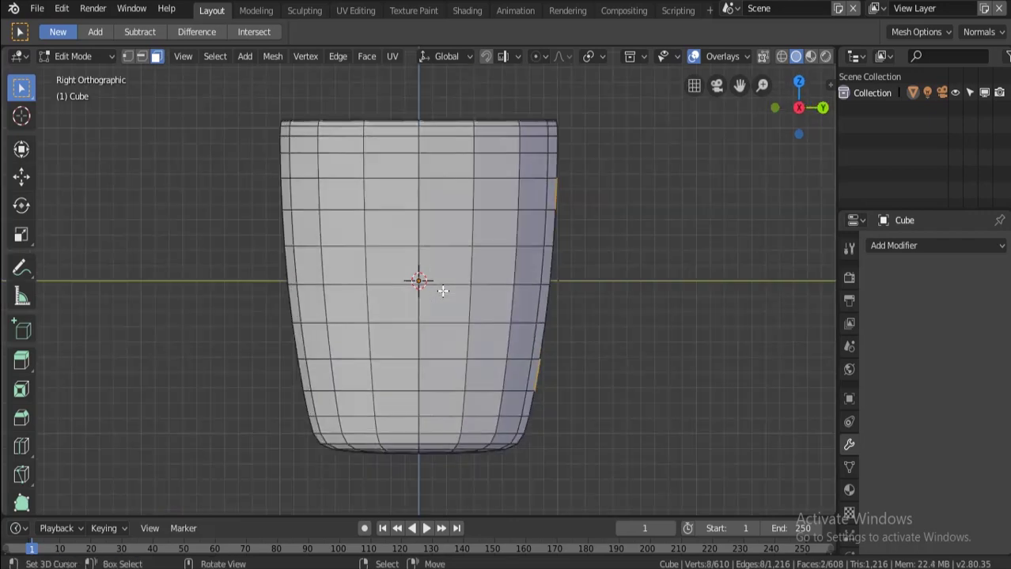
pyautogui.press('e')
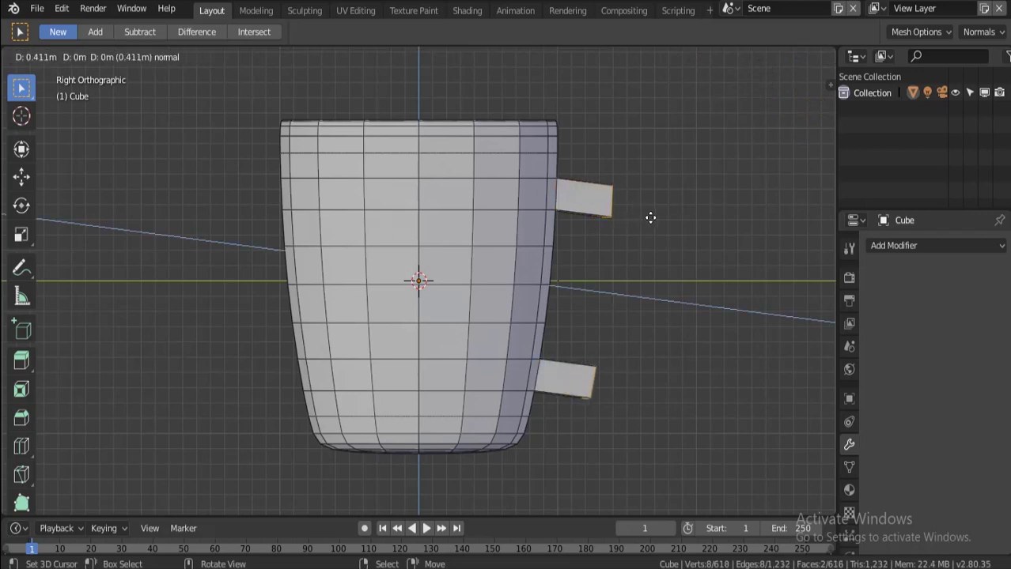
pyautogui.click(649, 219)
pyautogui.press('g')
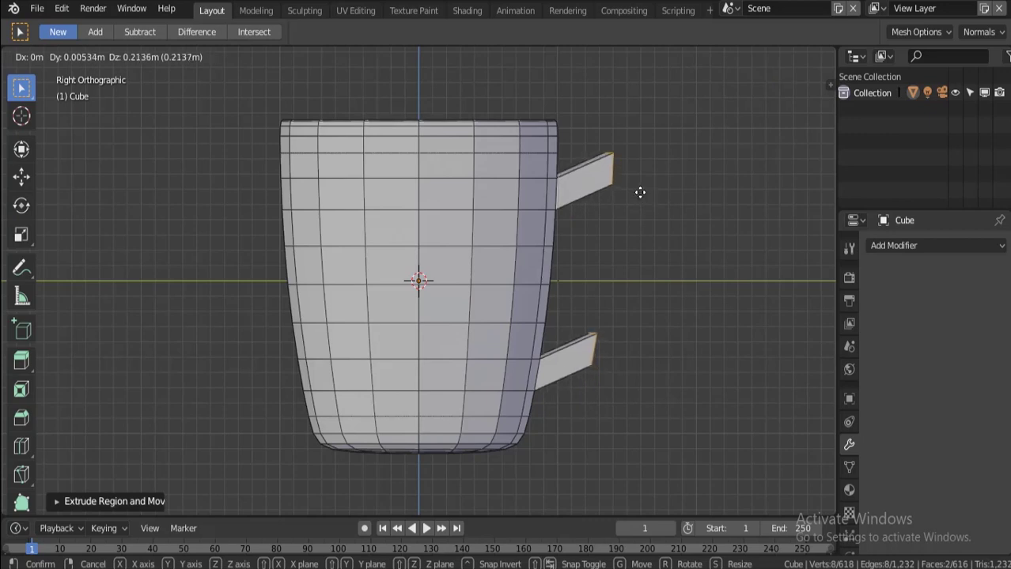
pyautogui.press('x')
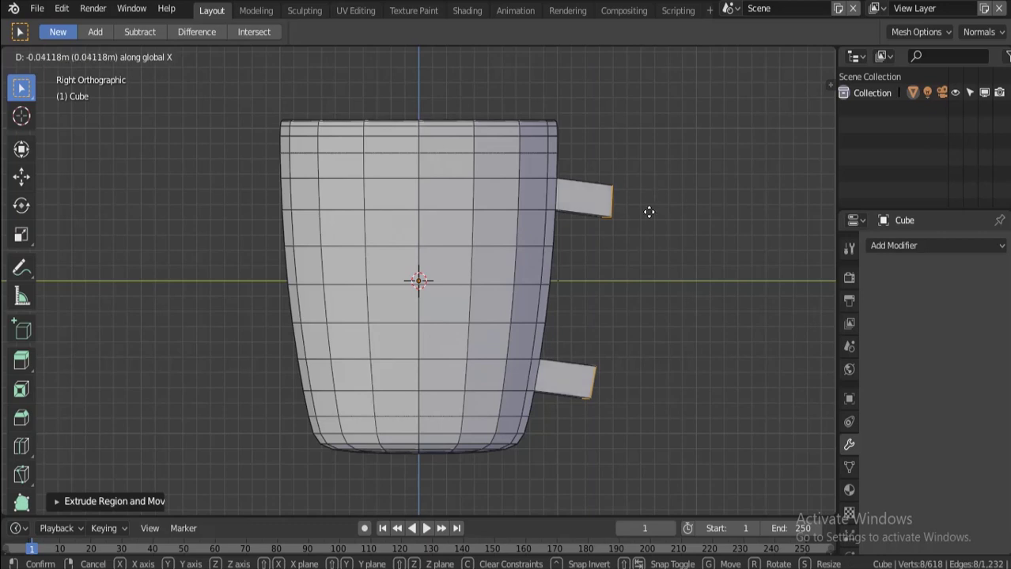
pyautogui.press('g')
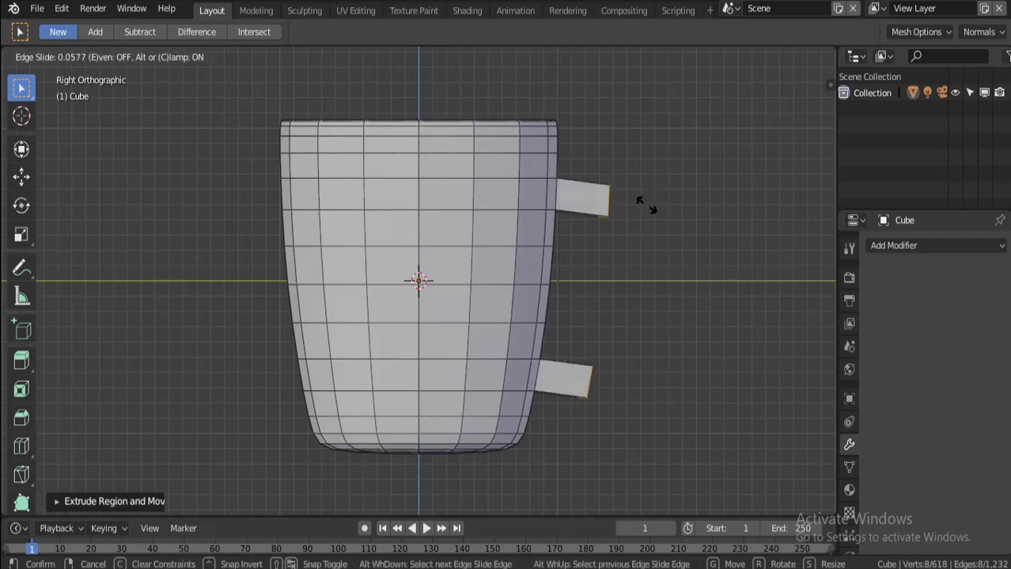
pyautogui.click(654, 206)
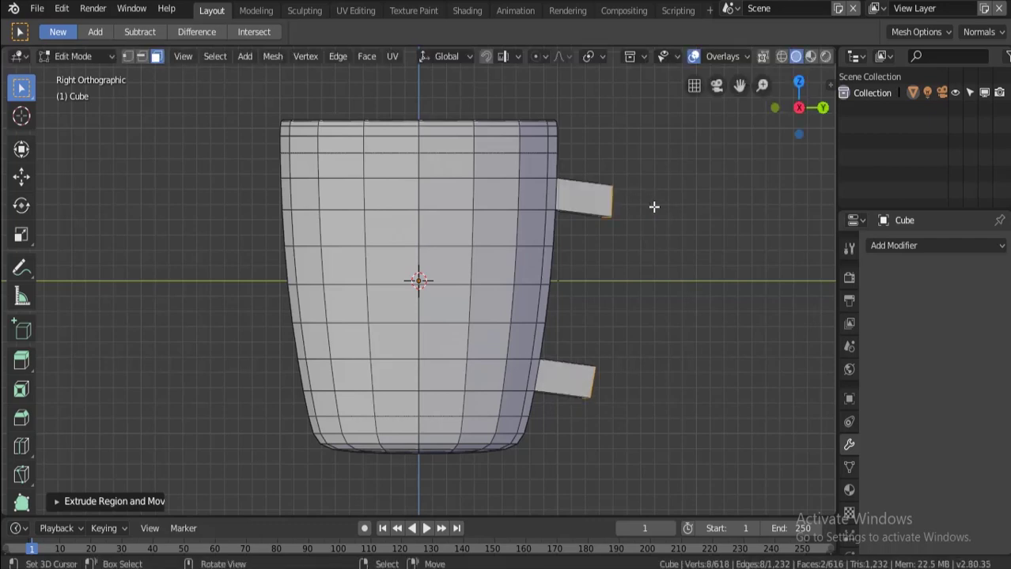
pyautogui.hotkey('ctrl', 'z')
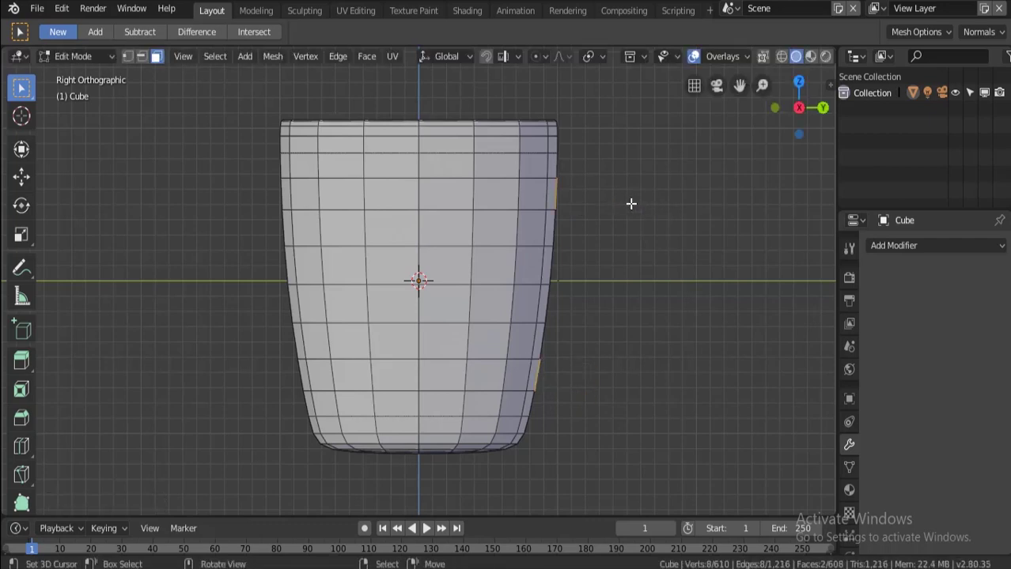
# - Re-extrude the two faces and move their ends upward into angled handle stubs
pyautogui.press('e')
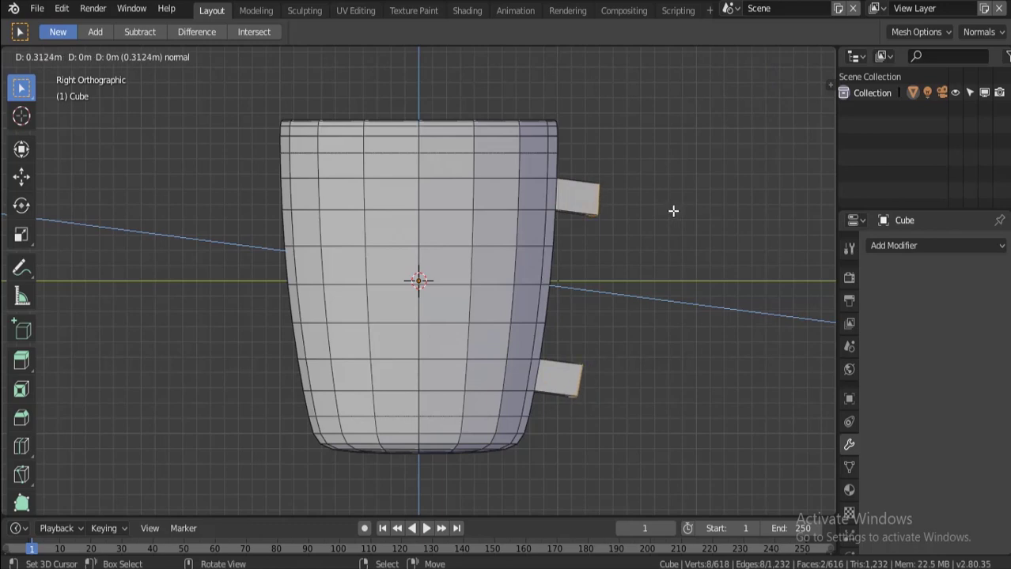
pyautogui.click(673, 211)
pyautogui.press('g')
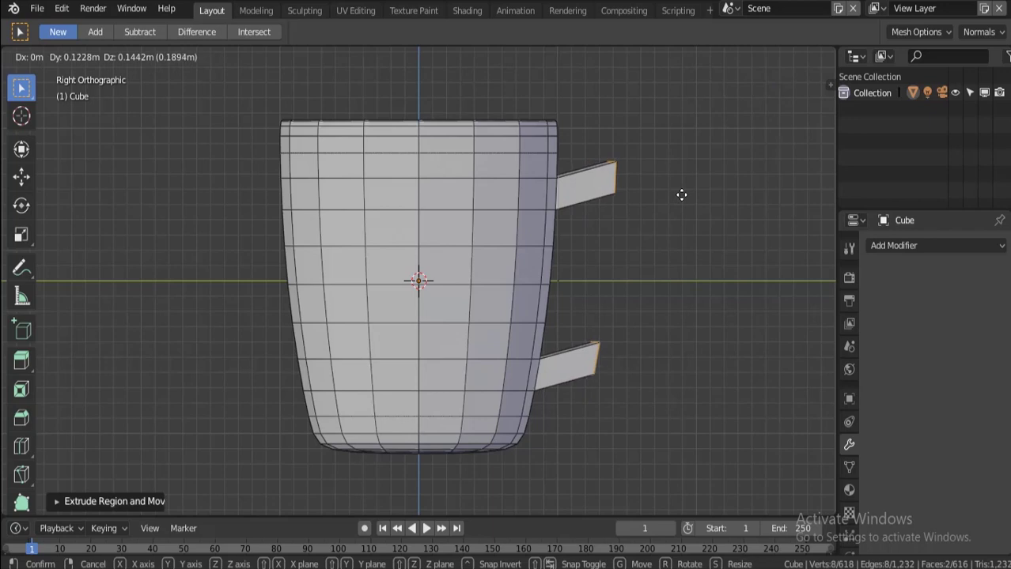
pyautogui.click(681, 194)
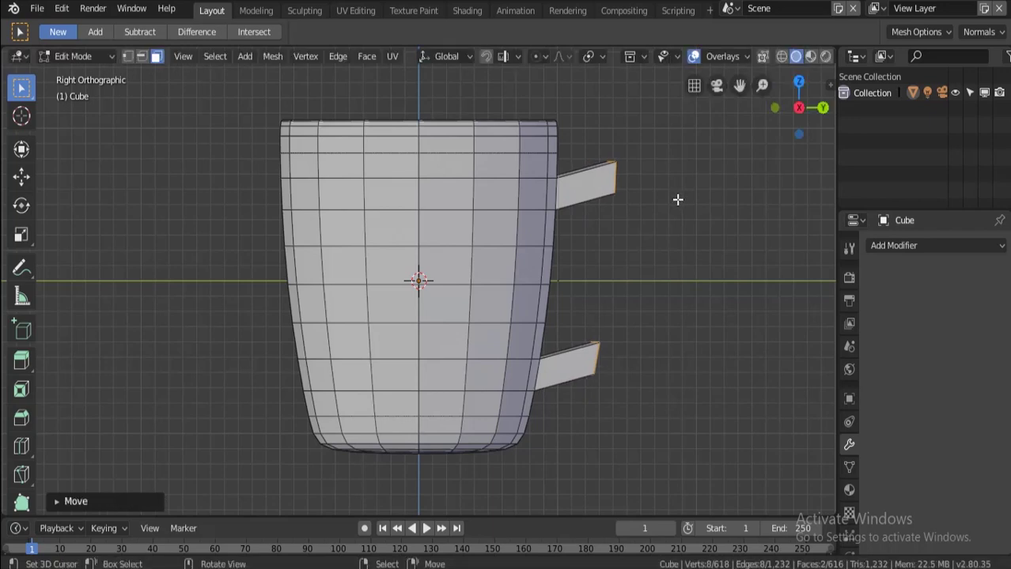
pyautogui.press('g')
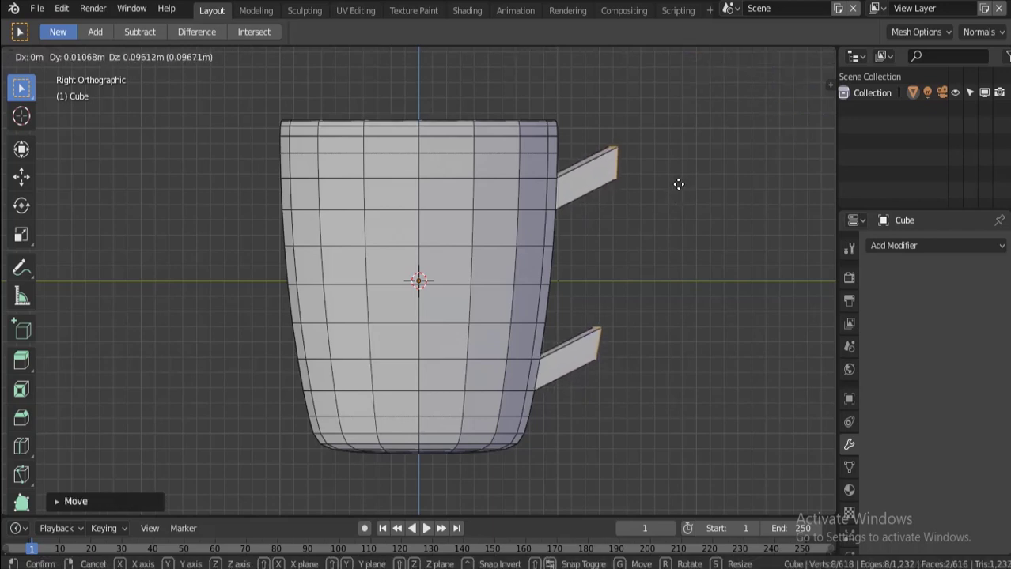
pyautogui.click(678, 184)
# - Reposition the handle stub end faces twice while orbiting around the cup
pyautogui.moveTo(699, 153)
pyautogui.mouseDown(button='middle')
pyautogui.moveTo(566, 197)
pyautogui.moveTo(515, 191)
pyautogui.mouseUp(button='middle')
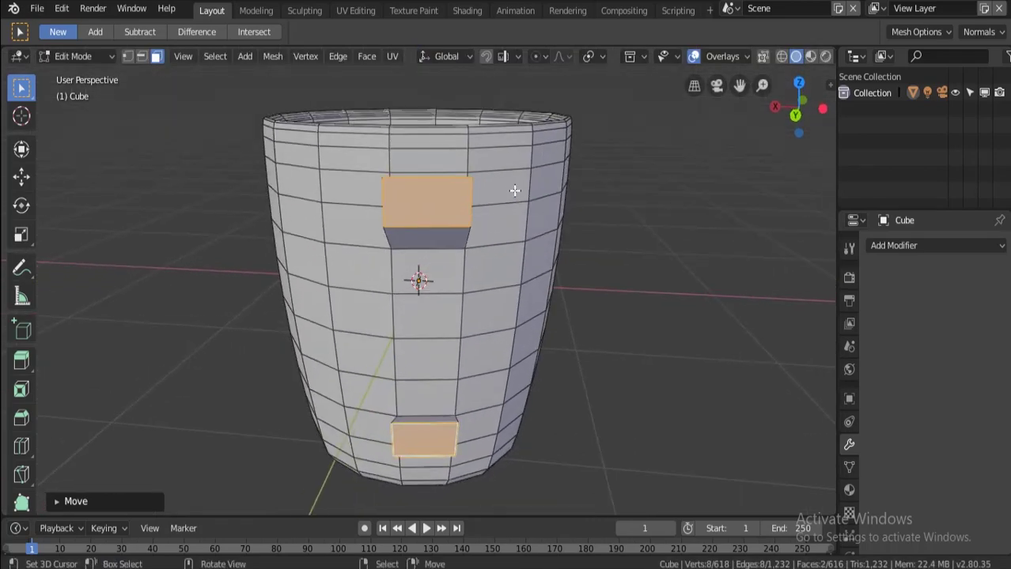
pyautogui.press('g')
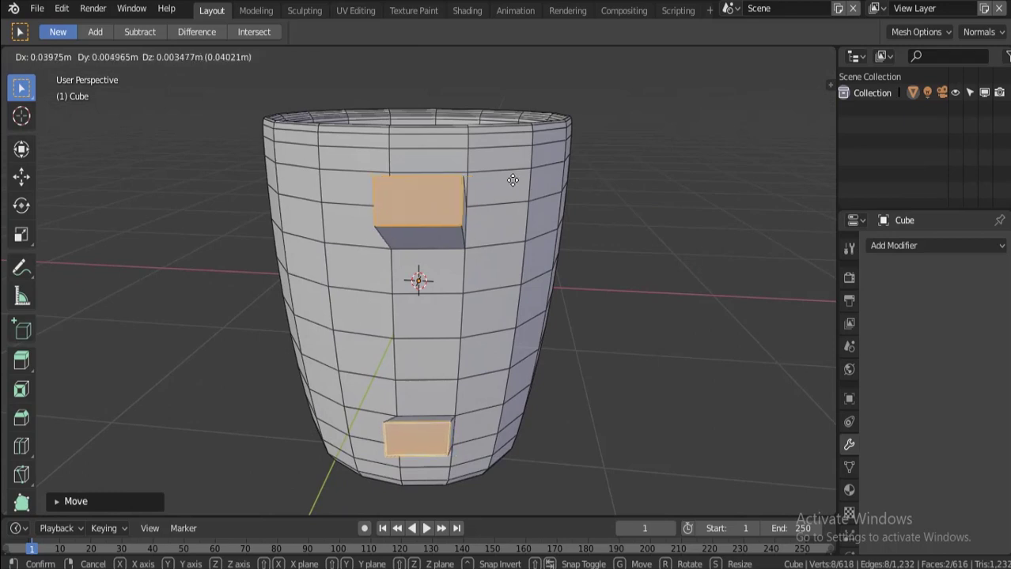
pyautogui.click(512, 180)
pyautogui.moveTo(457, 165); pyautogui.dragTo(470, 169, button='middle')
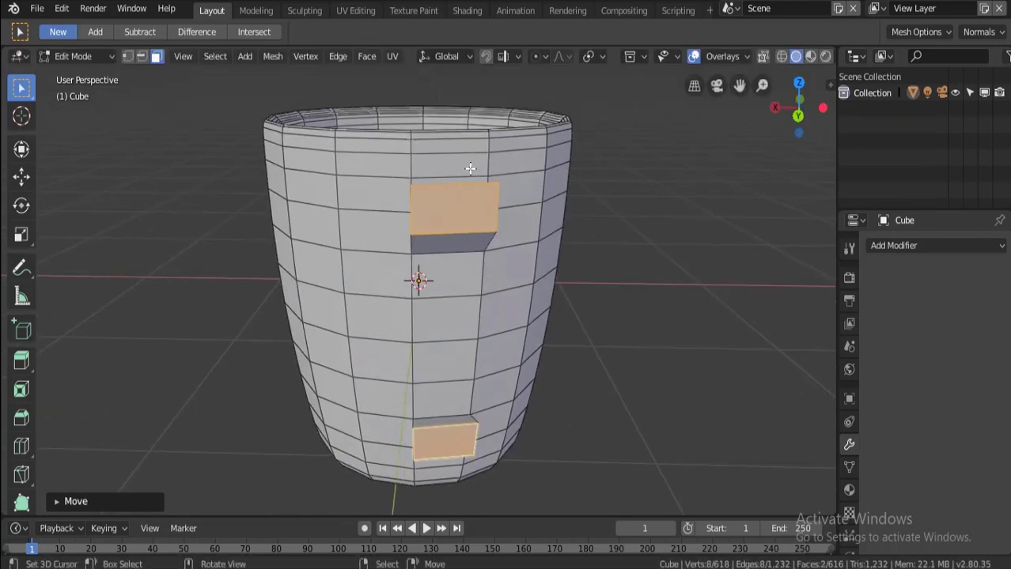
pyautogui.press('g')
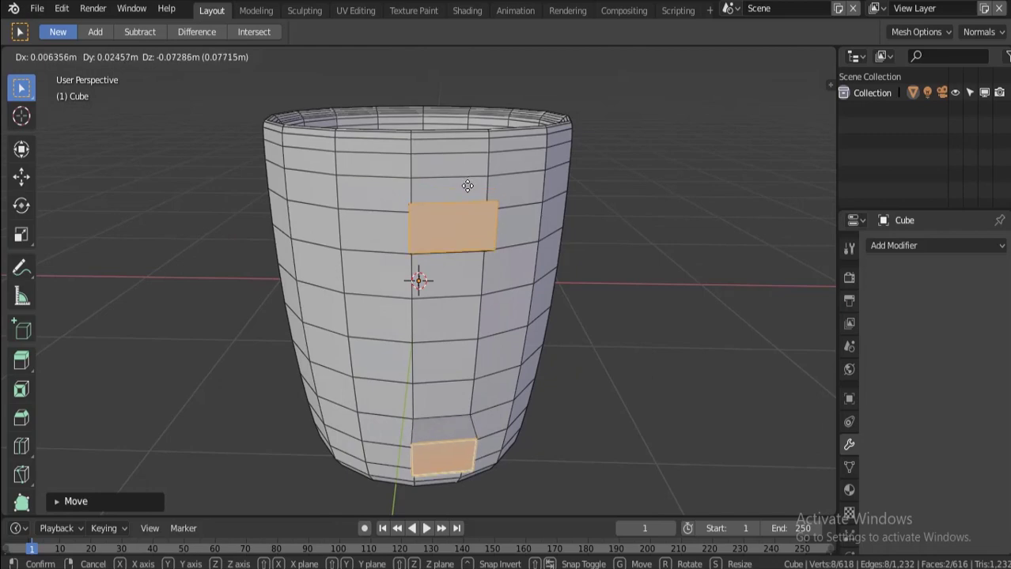
pyautogui.click(465, 186)
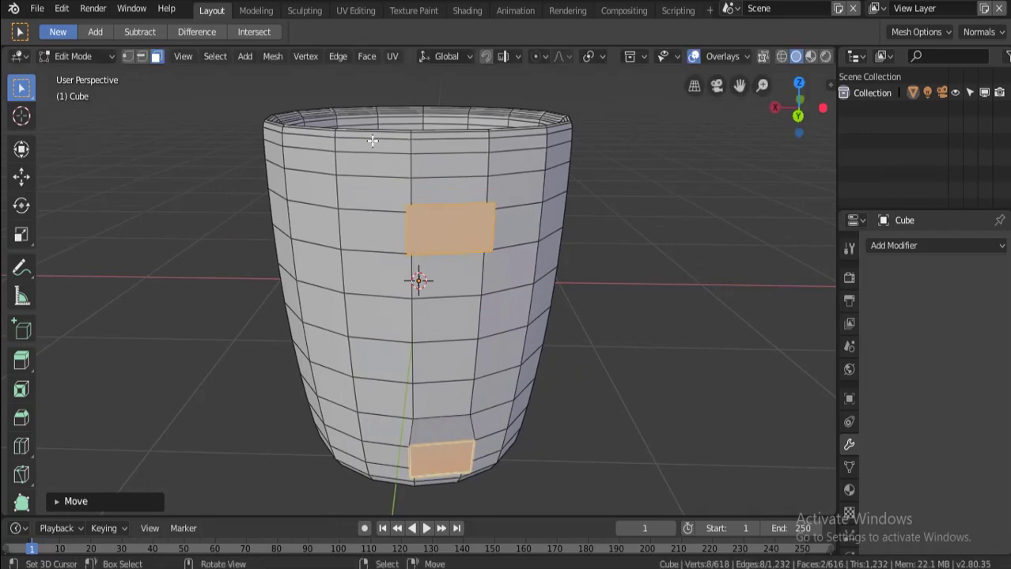
pyautogui.moveTo(372, 141)
pyautogui.mouseDown(button='middle')
pyautogui.moveTo(467, 147)
pyautogui.moveTo(481, 109)
pyautogui.moveTo(485, 119)
pyautogui.mouseUp(button='middle')
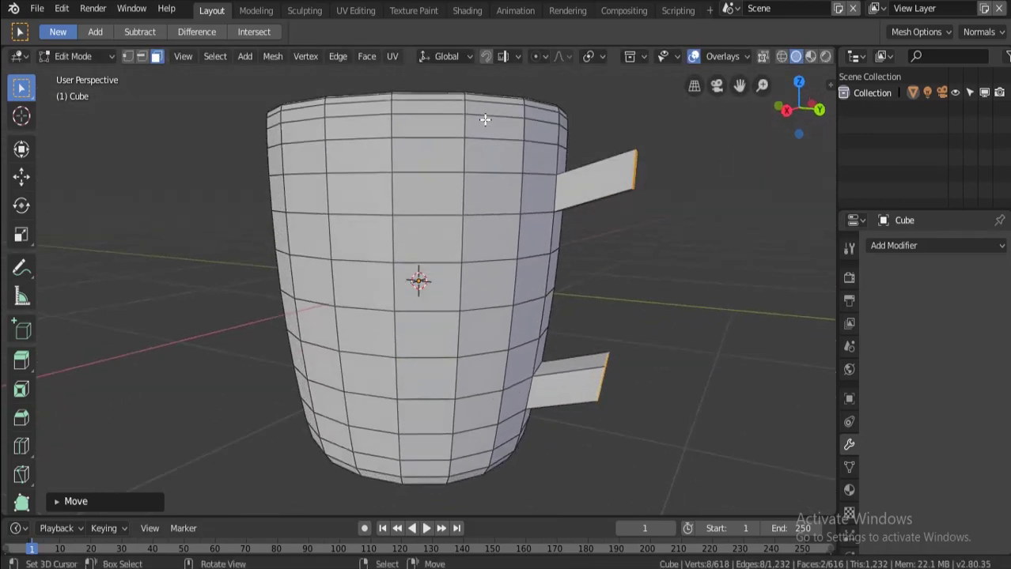
# - In right side view, raise both stub end faces about 0.11 m along Z
pyautogui.press('KP_3')
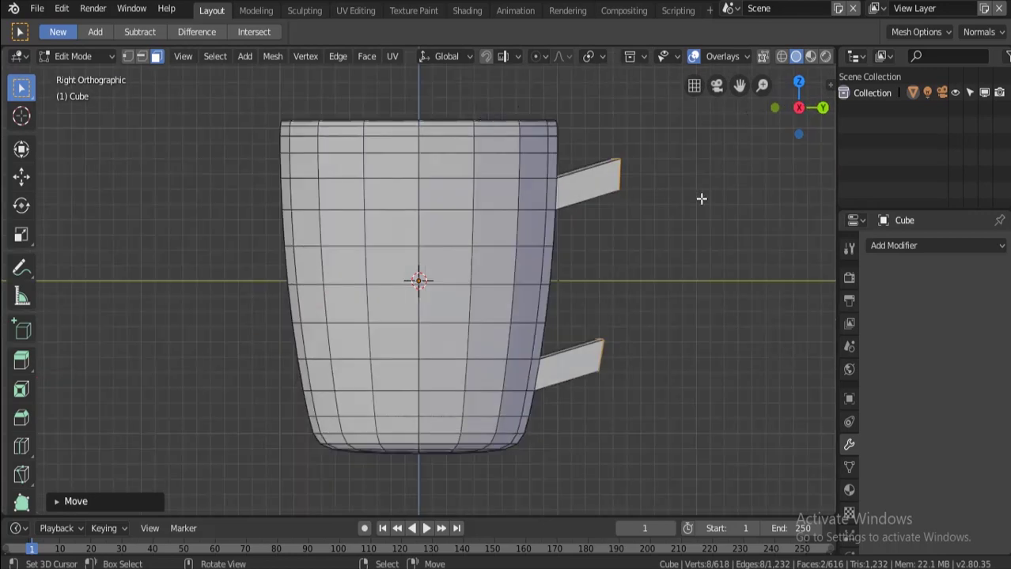
pyautogui.press('g')
pyautogui.press('z')
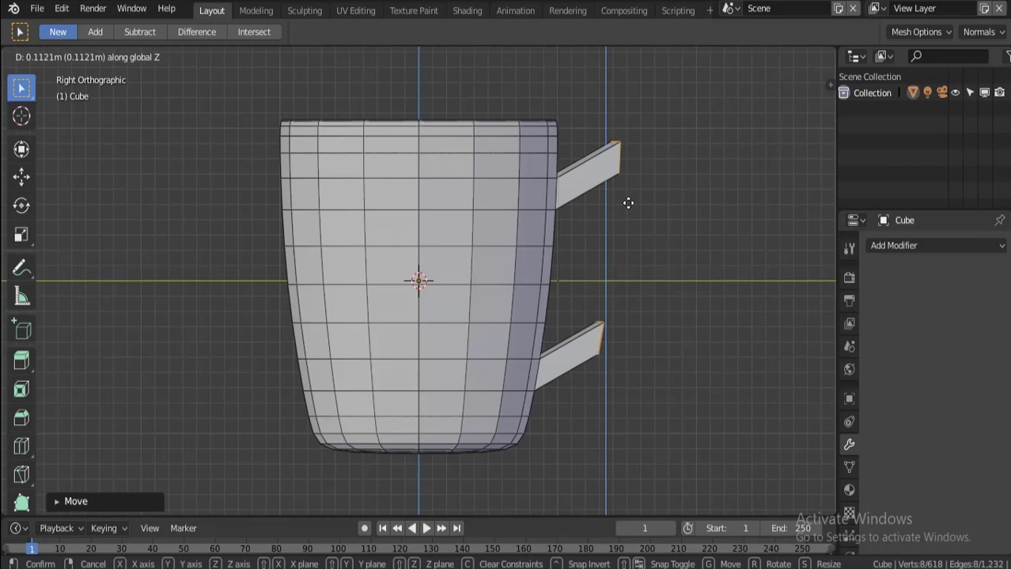
pyautogui.click(628, 203)
# - Deselect the lower stub end and move the upper stub end slightly lower, closer to the mug
pyautogui.moveTo(652, 144); pyautogui.dragTo(596, 167, button='middle')
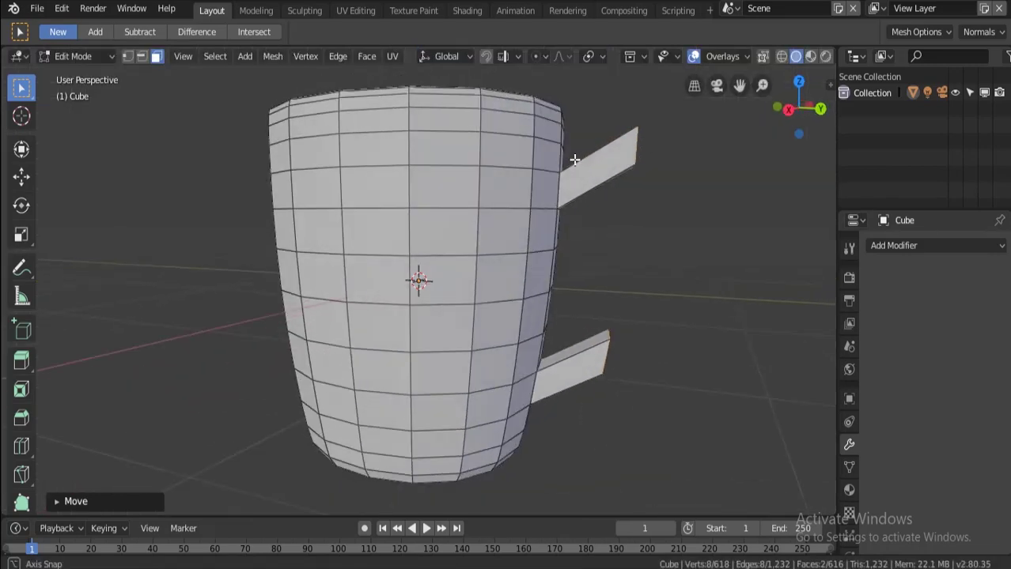
pyautogui.click(616, 162)
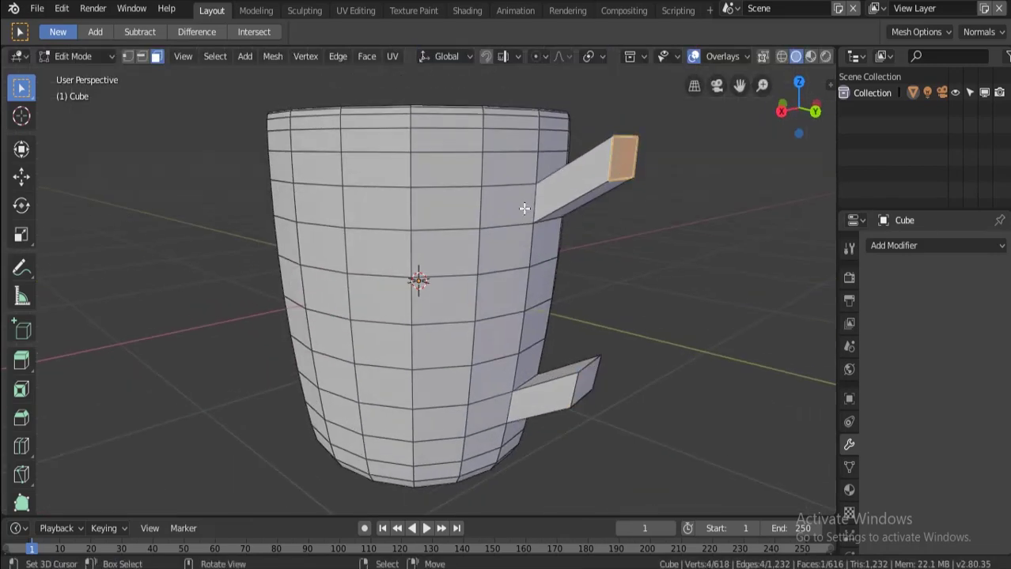
pyautogui.moveTo(524, 208); pyautogui.dragTo(574, 194, button='middle')
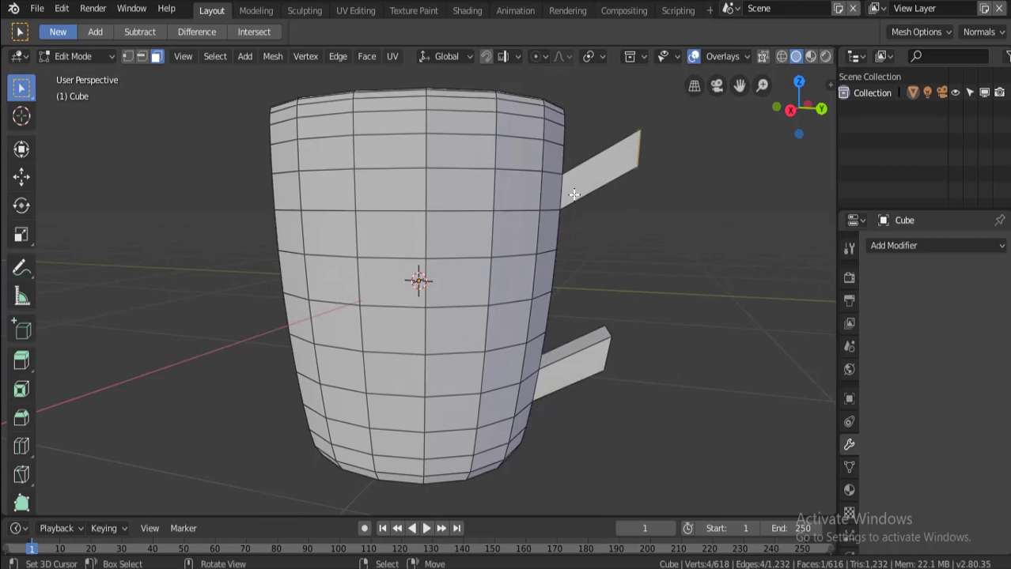
pyautogui.press('g')
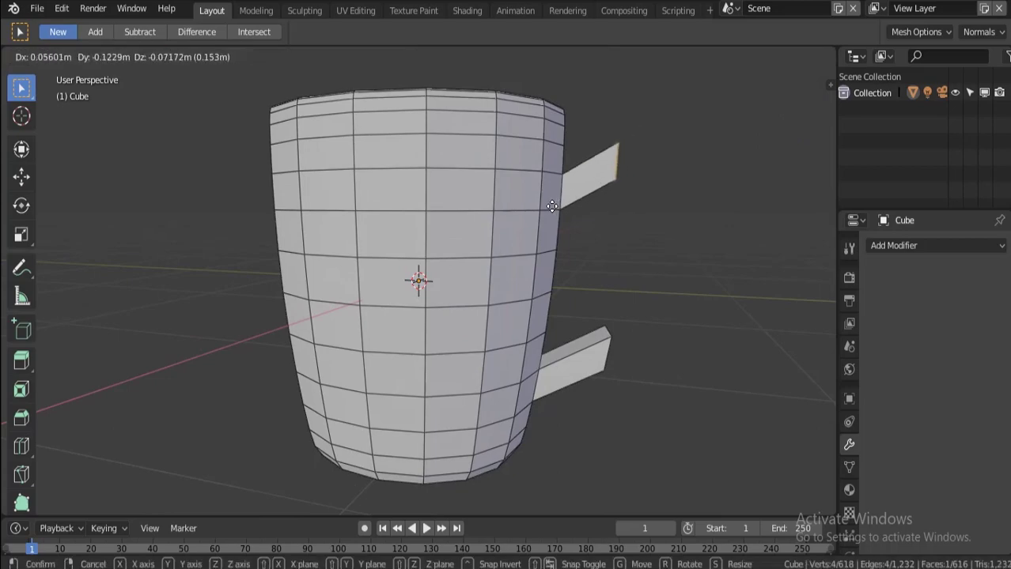
pyautogui.click(551, 206)
# - Select the lower handle stub's end face and return to the right side view
pyautogui.moveTo(654, 167)
pyautogui.mouseDown(button='middle')
pyautogui.moveTo(540, 239)
pyautogui.moveTo(514, 215)
pyautogui.mouseUp(button='middle')
pyautogui.press('KP_3')
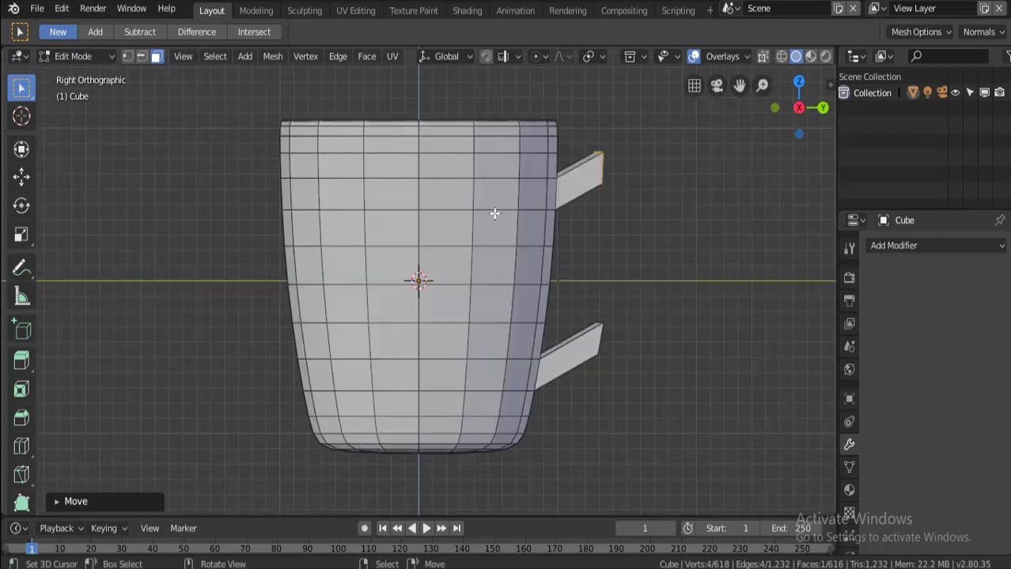
pyautogui.scroll(-1, 707, 309)
pyautogui.scroll(2, 686, 296)
pyautogui.moveTo(715, 264)
pyautogui.mouseDown(button='middle')
pyautogui.moveTo(614, 282)
pyautogui.moveTo(583, 424)
pyautogui.mouseUp(button='middle')
pyautogui.click(583, 424)
pyautogui.press('KP_3')
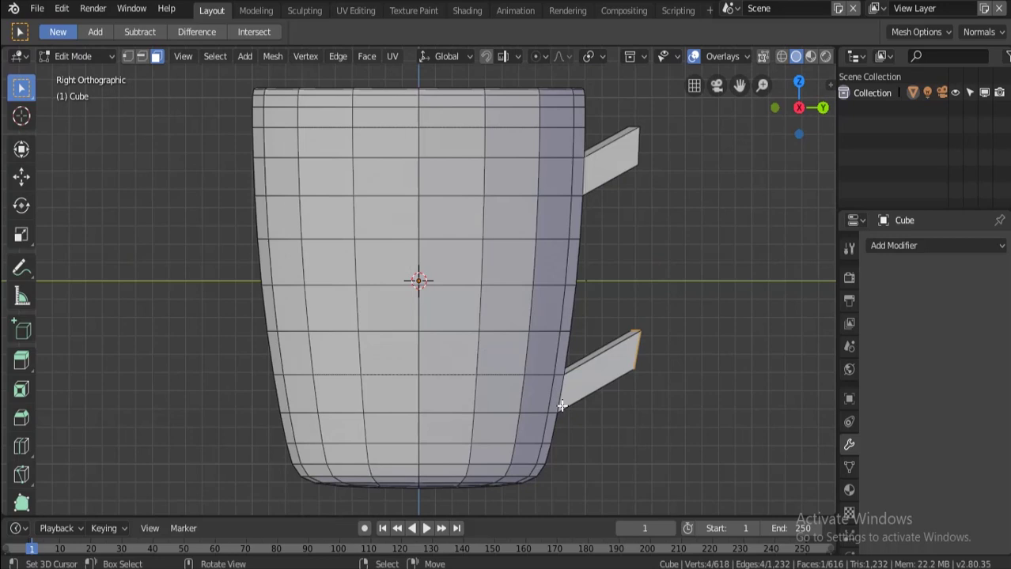
pyautogui.scroll(-1, 644, 280)
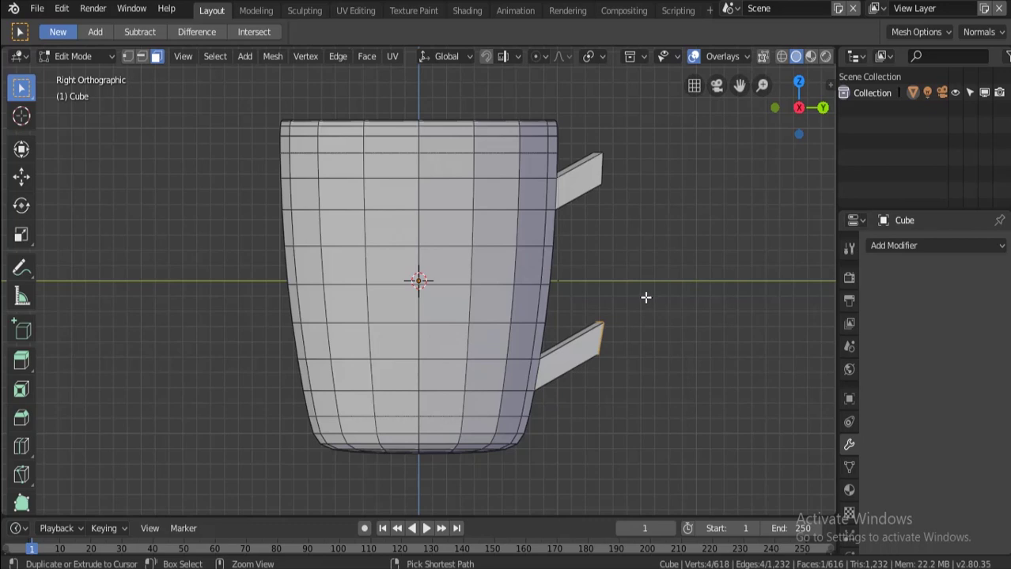
# - Extrude the lower stub end to the cursor in four segments arcing up toward the upper stub
pyautogui.keyDown('ctrl'); pyautogui.rightClick(645, 298); pyautogui.keyUp('ctrl')
pyautogui.keyDown('ctrl'); pyautogui.rightClick(672, 255); pyautogui.keyUp('ctrl')
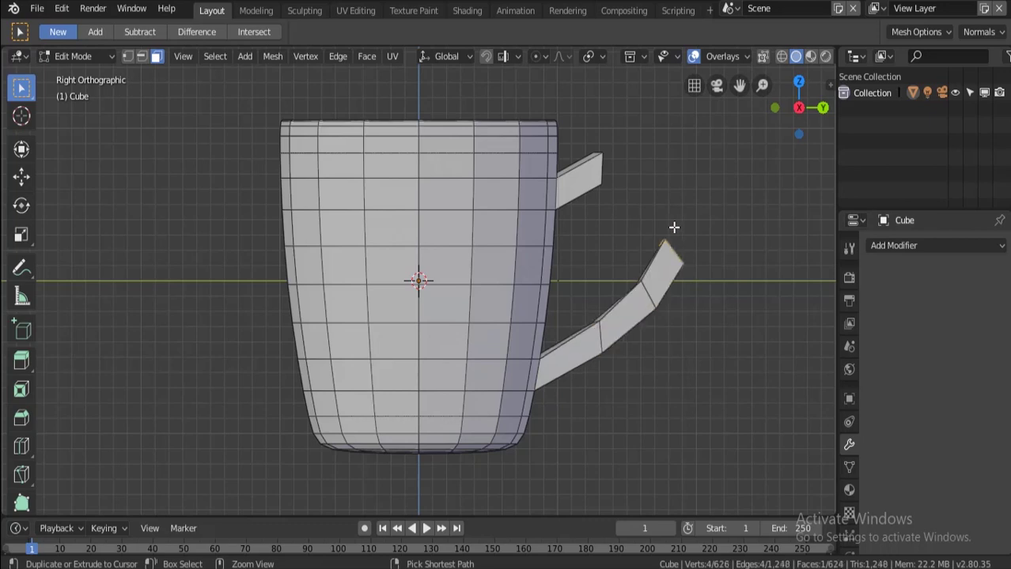
pyautogui.keyDown('ctrl'); pyautogui.rightClick(650, 204); pyautogui.keyUp('ctrl')
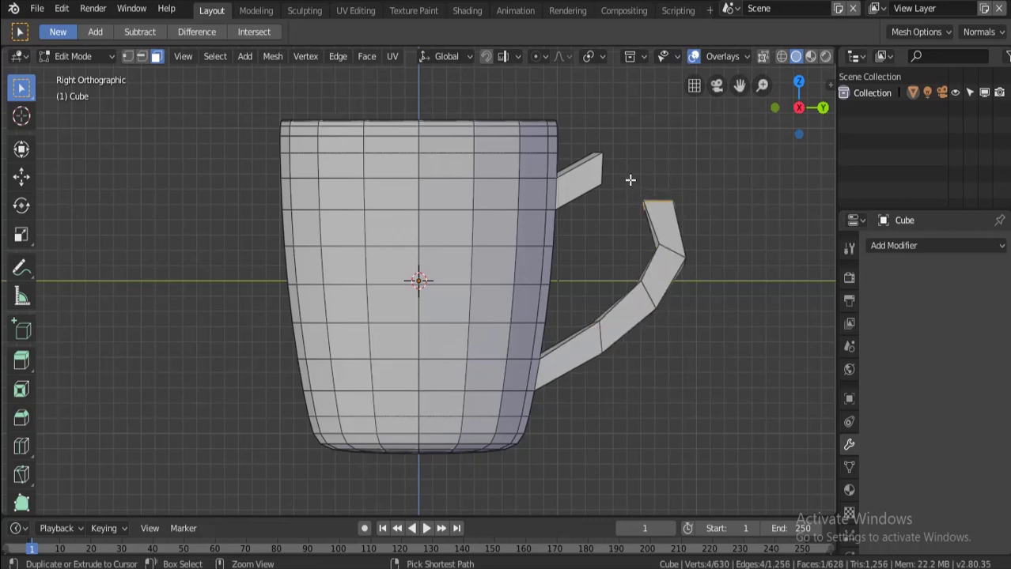
pyautogui.keyDown('ctrl'); pyautogui.rightClick(633, 182); pyautogui.keyUp('ctrl')
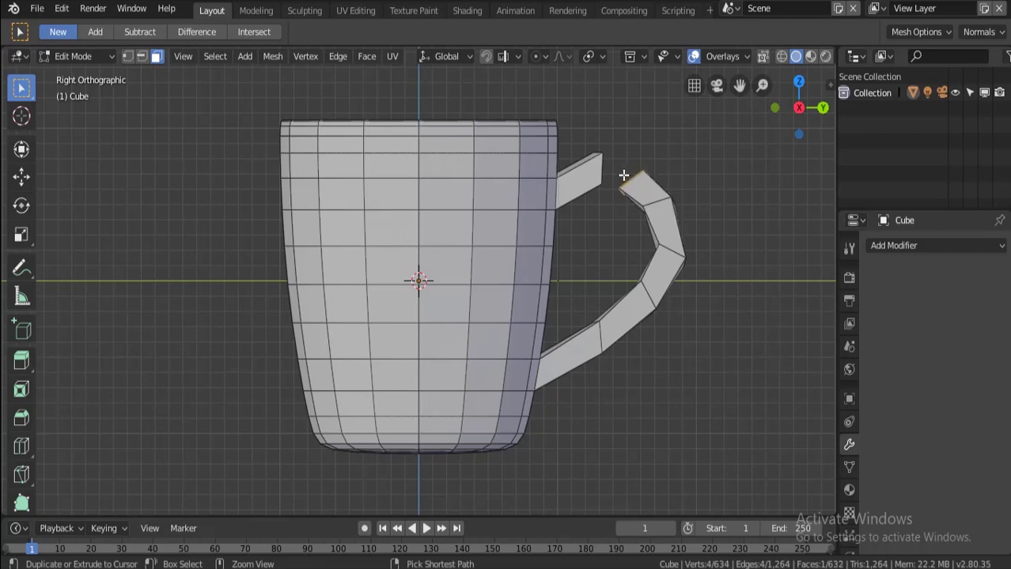
pyautogui.moveTo(695, 153); pyautogui.dragTo(540, 209, button='middle')
# - Move the curved handle's end face into position near the upper stub
pyautogui.press('g')
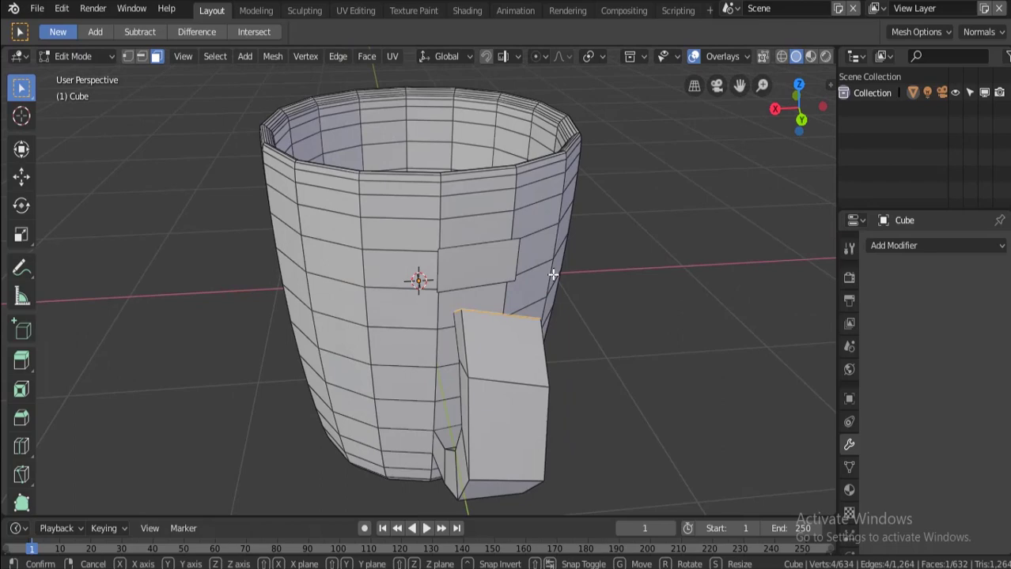
pyautogui.click(547, 273)
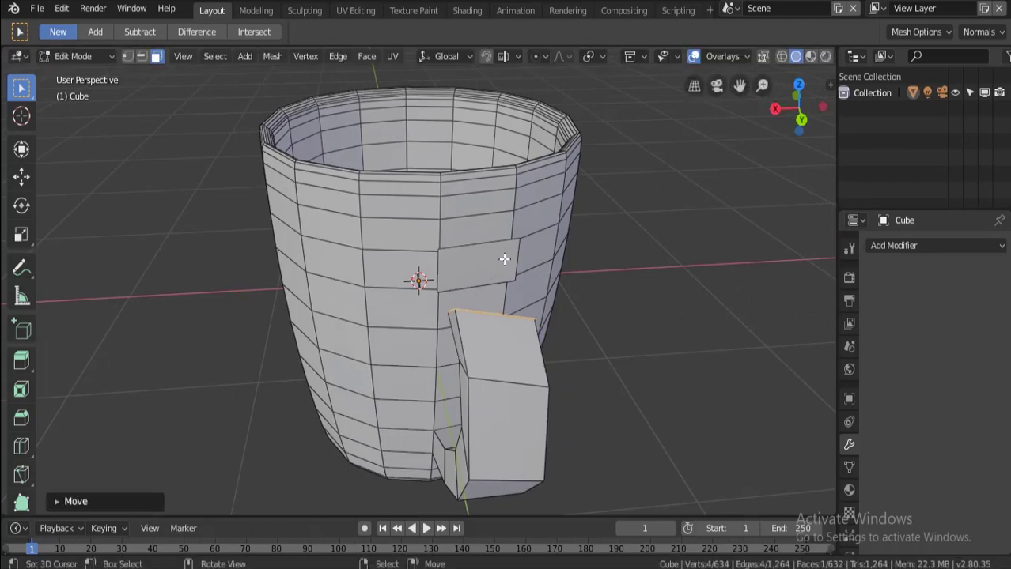
pyautogui.moveTo(504, 259); pyautogui.dragTo(525, 302, button='middle')
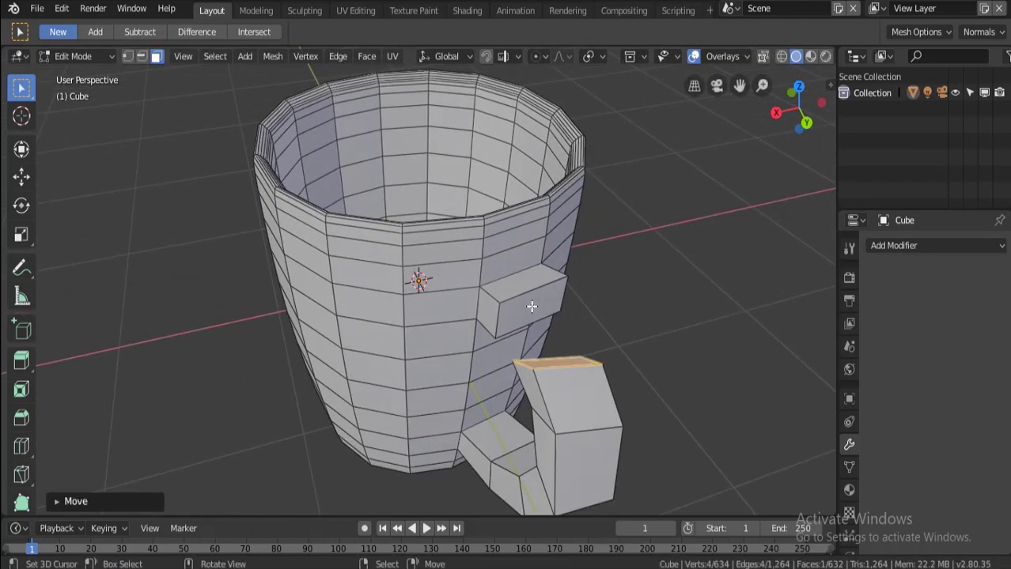
# - Bridge the handle end and upper stub faces with Bridge Edge Loops to close the handle
pyautogui.keyDown('shift'); pyautogui.click(531, 306); pyautogui.keyUp('shift')
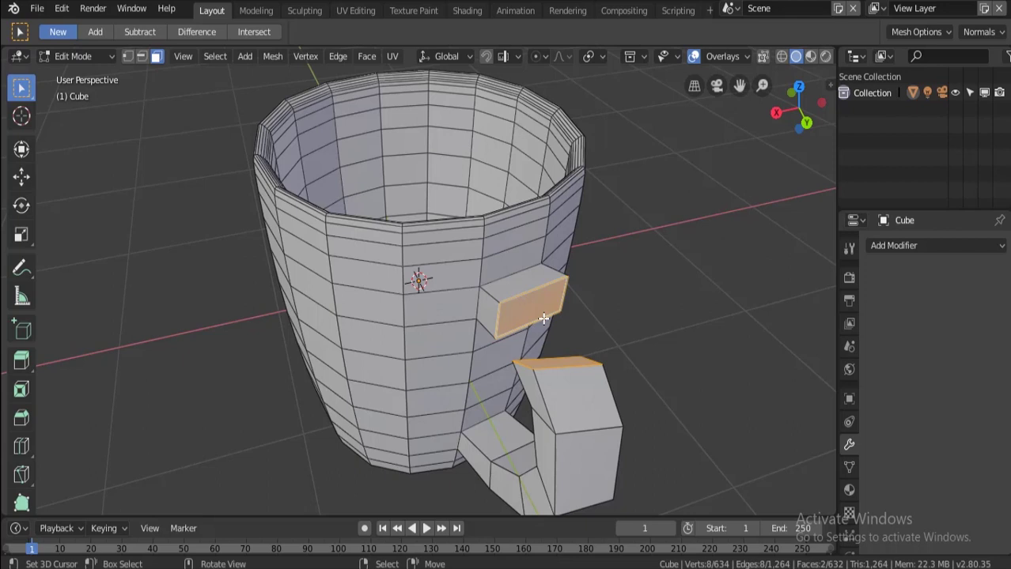
pyautogui.hotkey('ctrl', 'e')
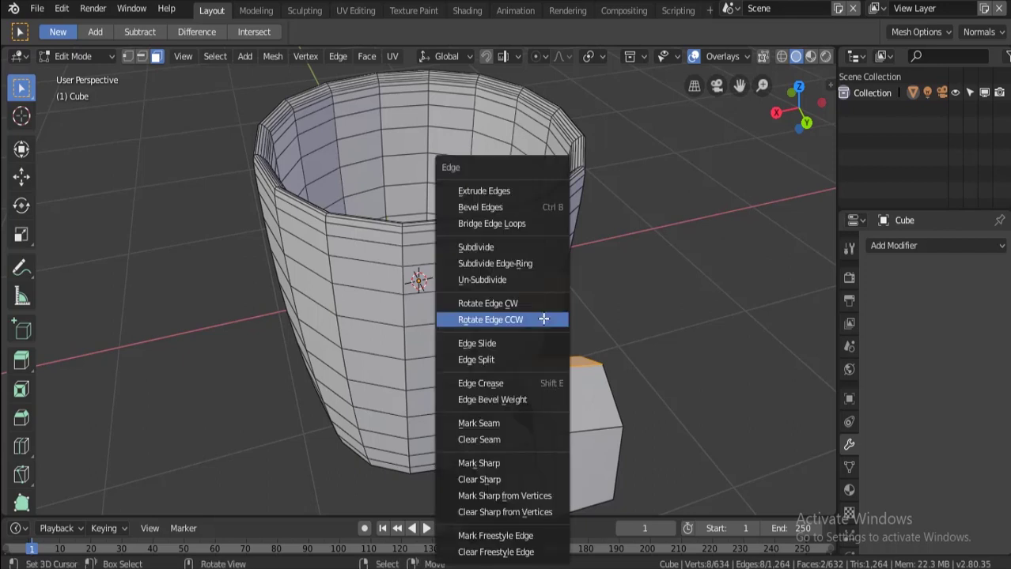
pyautogui.click(516, 226)
pyautogui.moveTo(603, 270)
pyautogui.mouseDown(button='middle')
pyautogui.moveTo(640, 212)
pyautogui.moveTo(684, 237)
pyautogui.moveTo(643, 219)
pyautogui.mouseUp(button='middle')
pyautogui.scroll(-3, 597, 185)
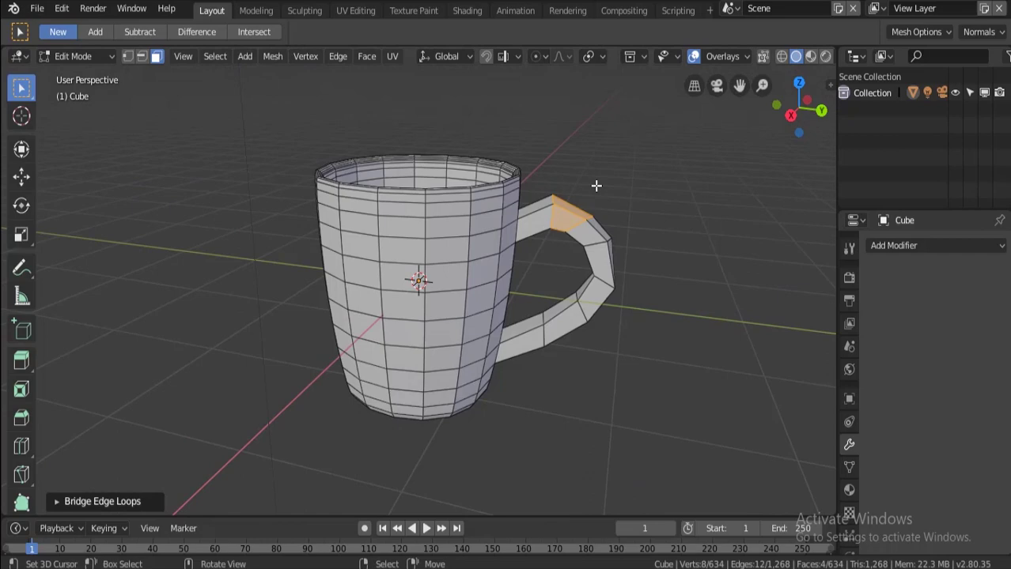
# - In Object Mode, add a Subdivision Surface modifier at viewport level 2 and apply it
pyautogui.press('Tab')
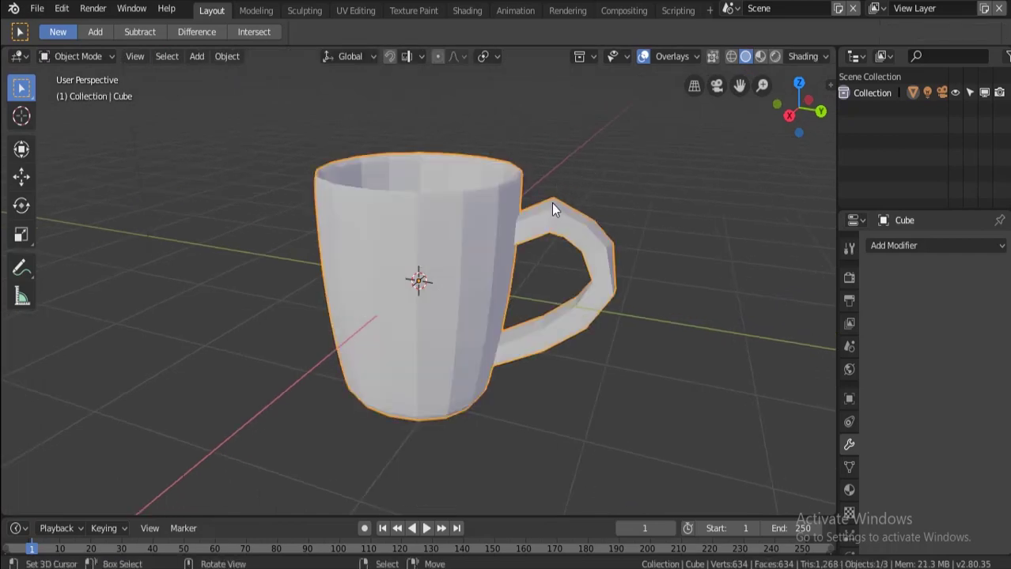
pyautogui.moveTo(552, 208)
pyautogui.mouseDown(button='middle')
pyautogui.moveTo(550, 178)
pyautogui.moveTo(524, 203)
pyautogui.moveTo(361, 196)
pyautogui.moveTo(454, 228)
pyautogui.moveTo(604, 214)
pyautogui.moveTo(614, 199)
pyautogui.moveTo(609, 229)
pyautogui.mouseUp(button='middle')
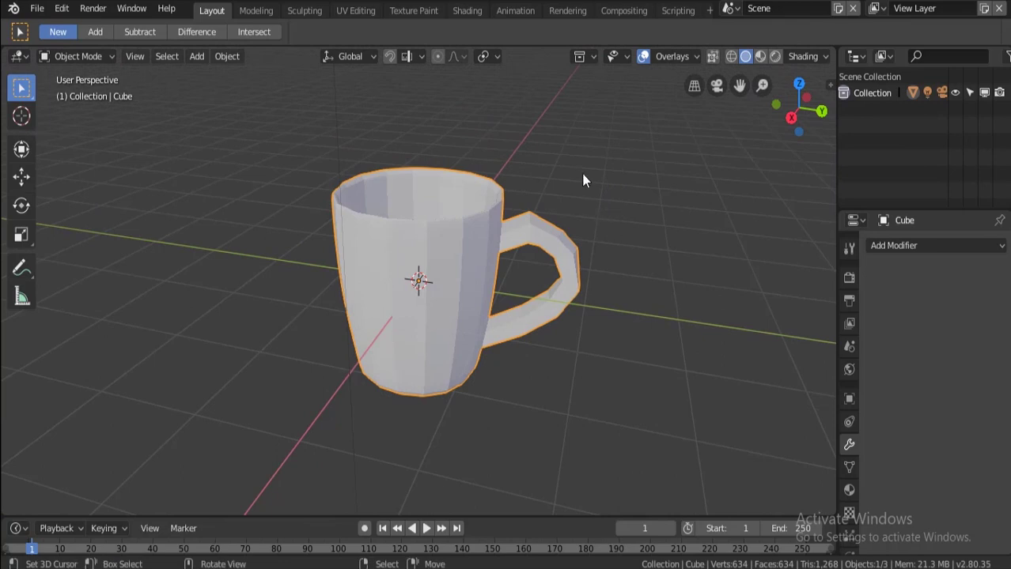
pyautogui.moveTo(582, 180); pyautogui.dragTo(614, 153, button='middle')
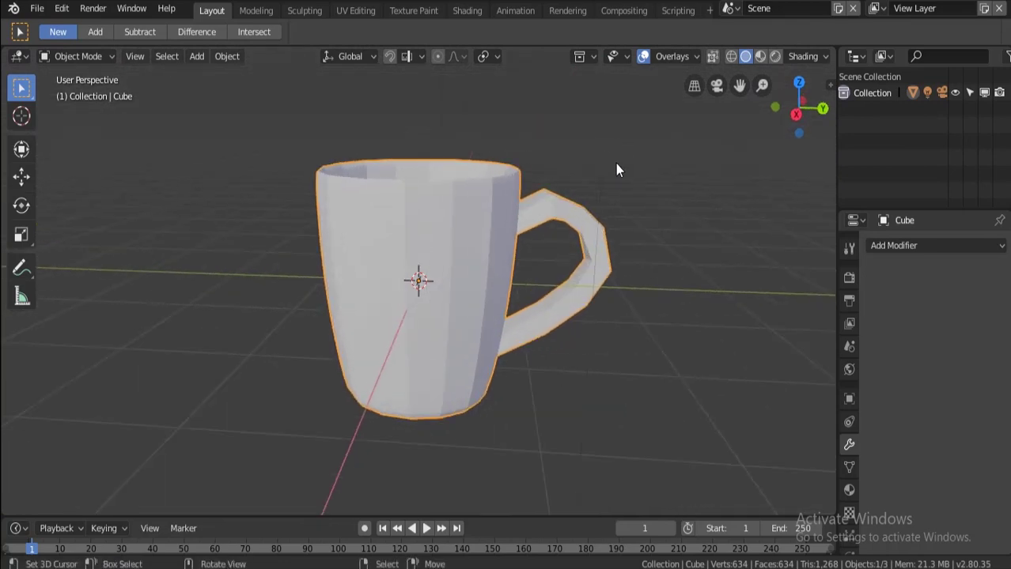
pyautogui.click(899, 247)
pyautogui.click(737, 512)
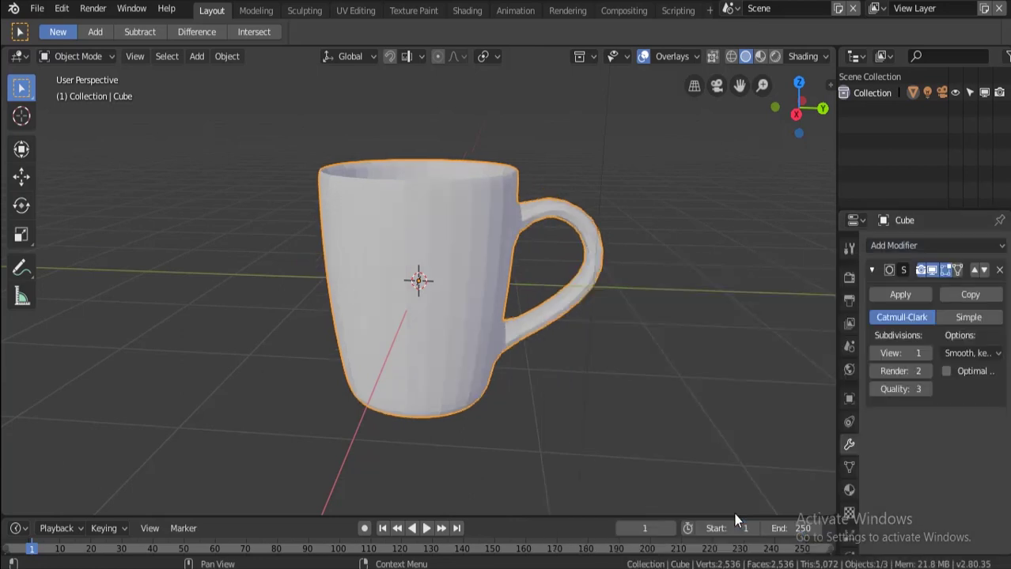
pyautogui.click(926, 353)
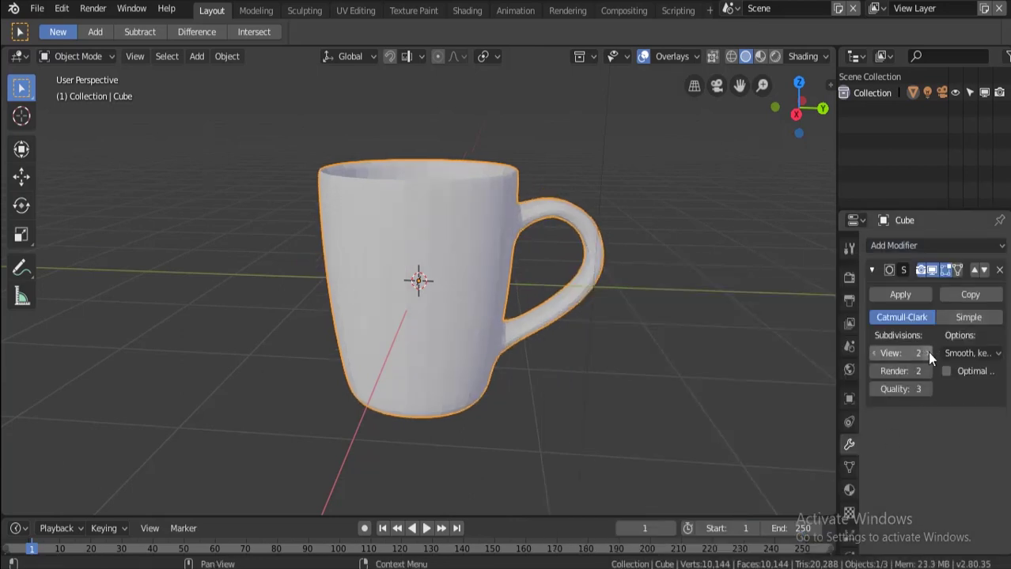
pyautogui.click(898, 296)
pyautogui.moveTo(572, 137); pyautogui.dragTo(563, 159, button='middle')
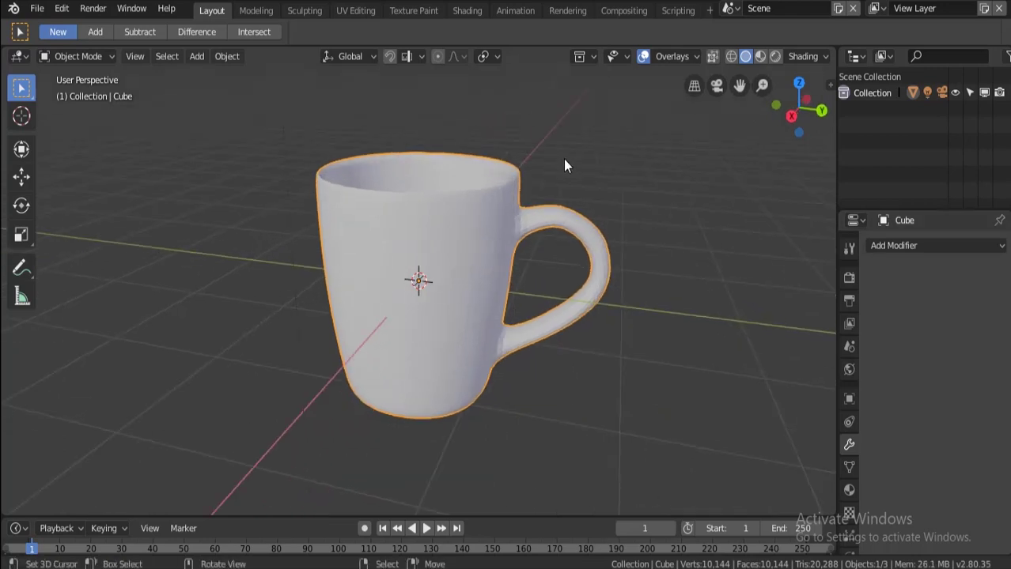
# - Apply Shade Smooth to the mug through the F3 search, then orbit to inspect it
pyautogui.press('F3')
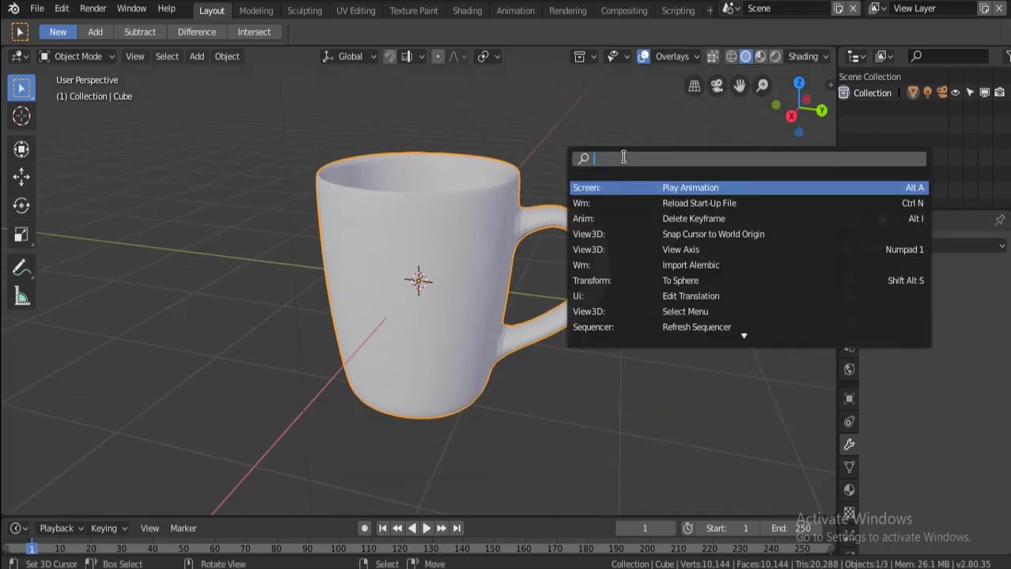
pyautogui.write('smo')
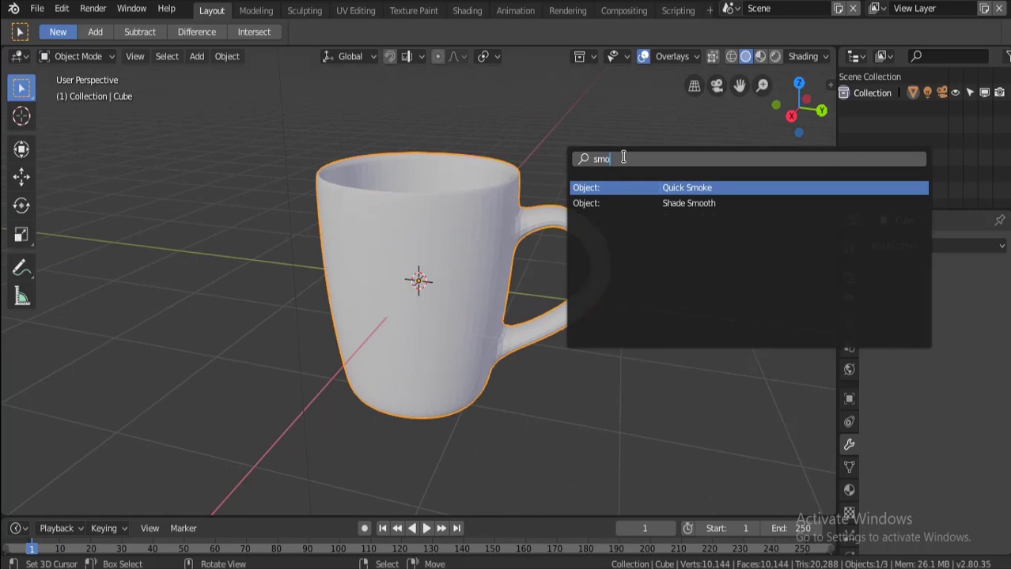
pyautogui.click(628, 206)
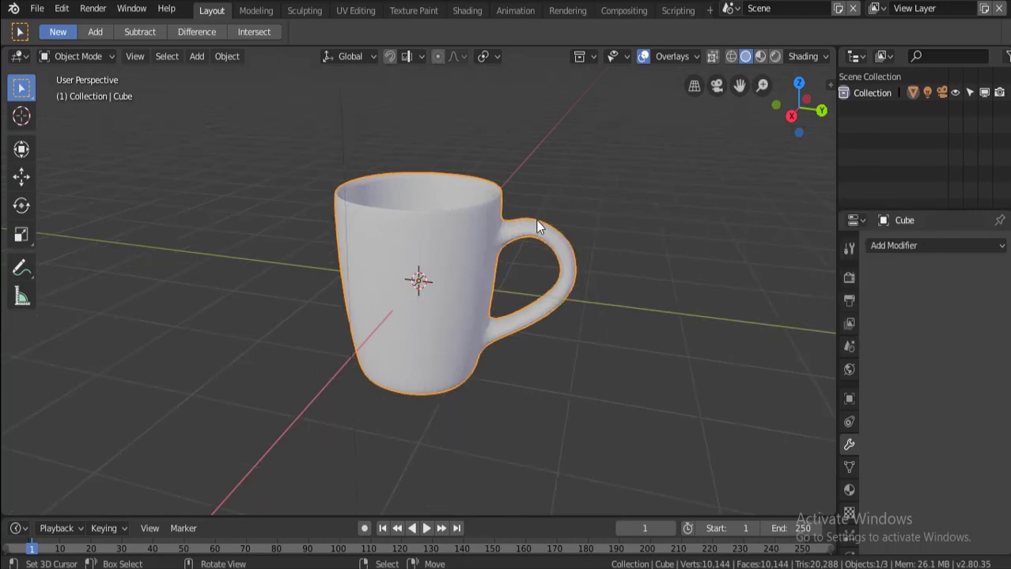
pyautogui.moveTo(600, 185)
pyautogui.mouseDown(button='middle')
pyautogui.moveTo(601, 110)
pyautogui.moveTo(661, 130)
pyautogui.moveTo(637, 161)
pyautogui.moveTo(627, 210)
pyautogui.moveTo(582, 203)
pyautogui.moveTo(630, 159)
pyautogui.mouseUp(button='middle')
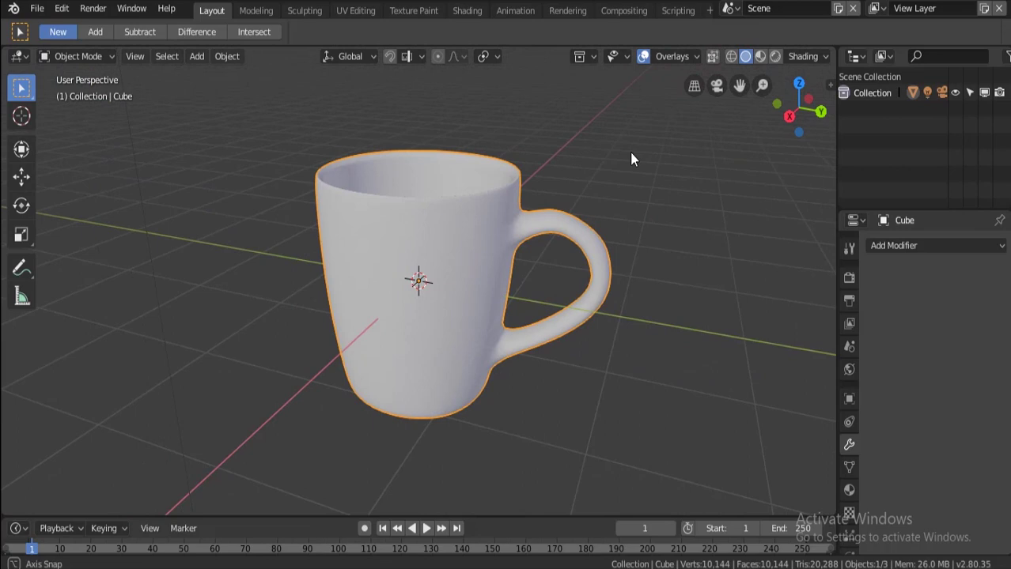